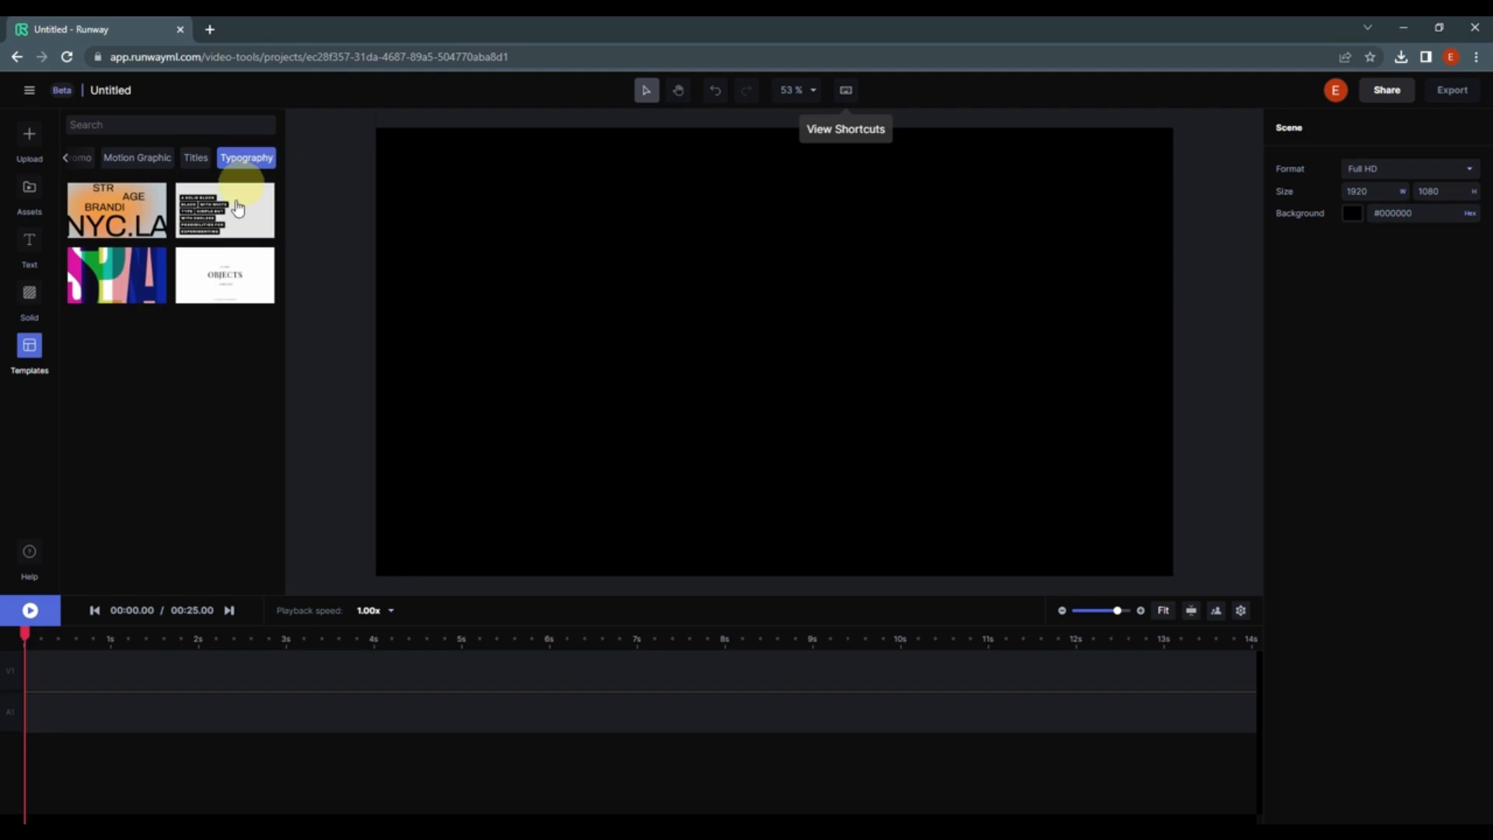
- Add the first scene of the black-block Typography template to the timeline and preview it at 1.66 s
click(222, 218)
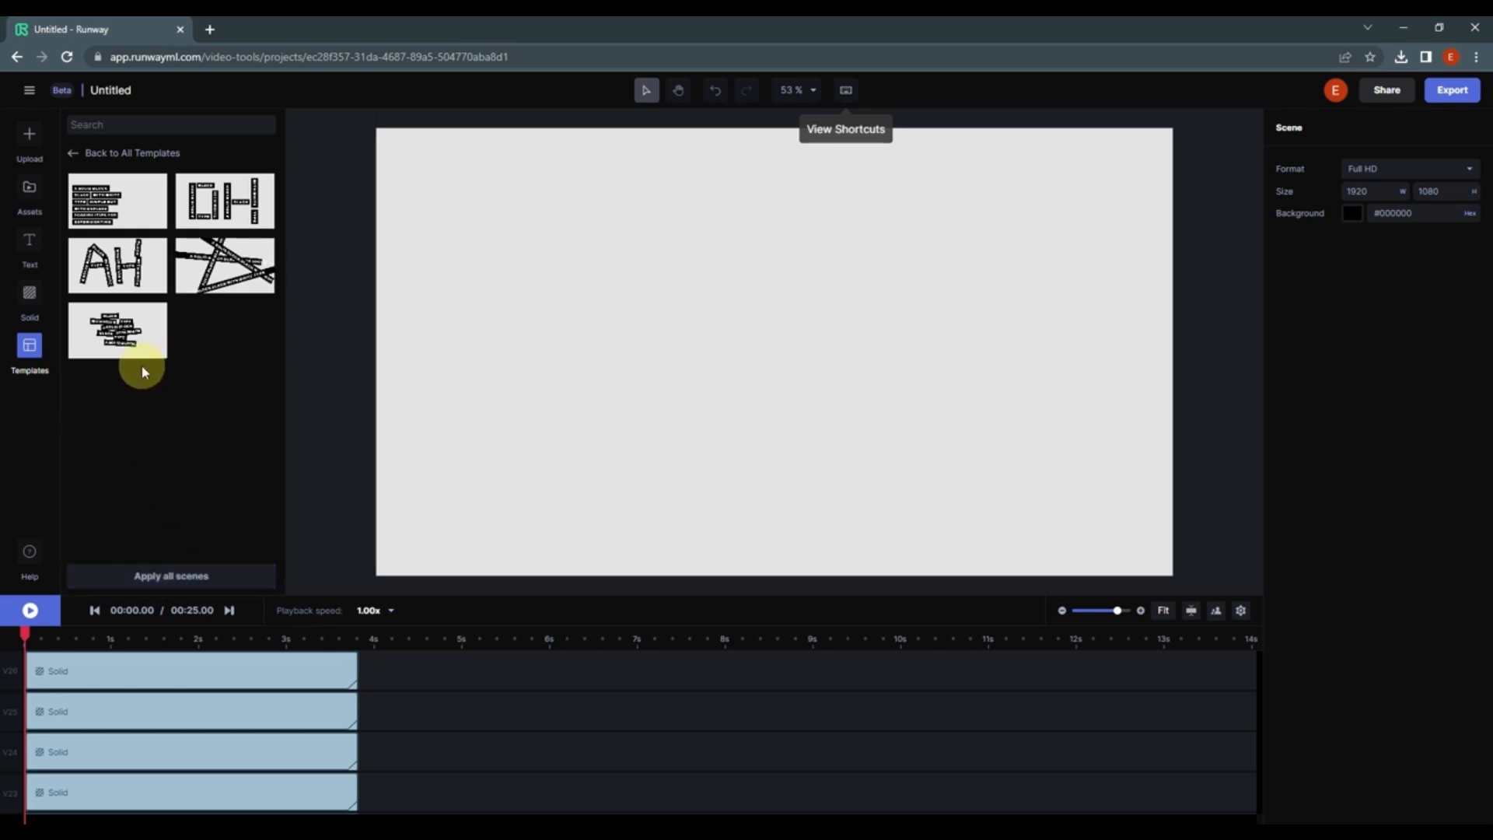
scroll(393, 729, down, 5)
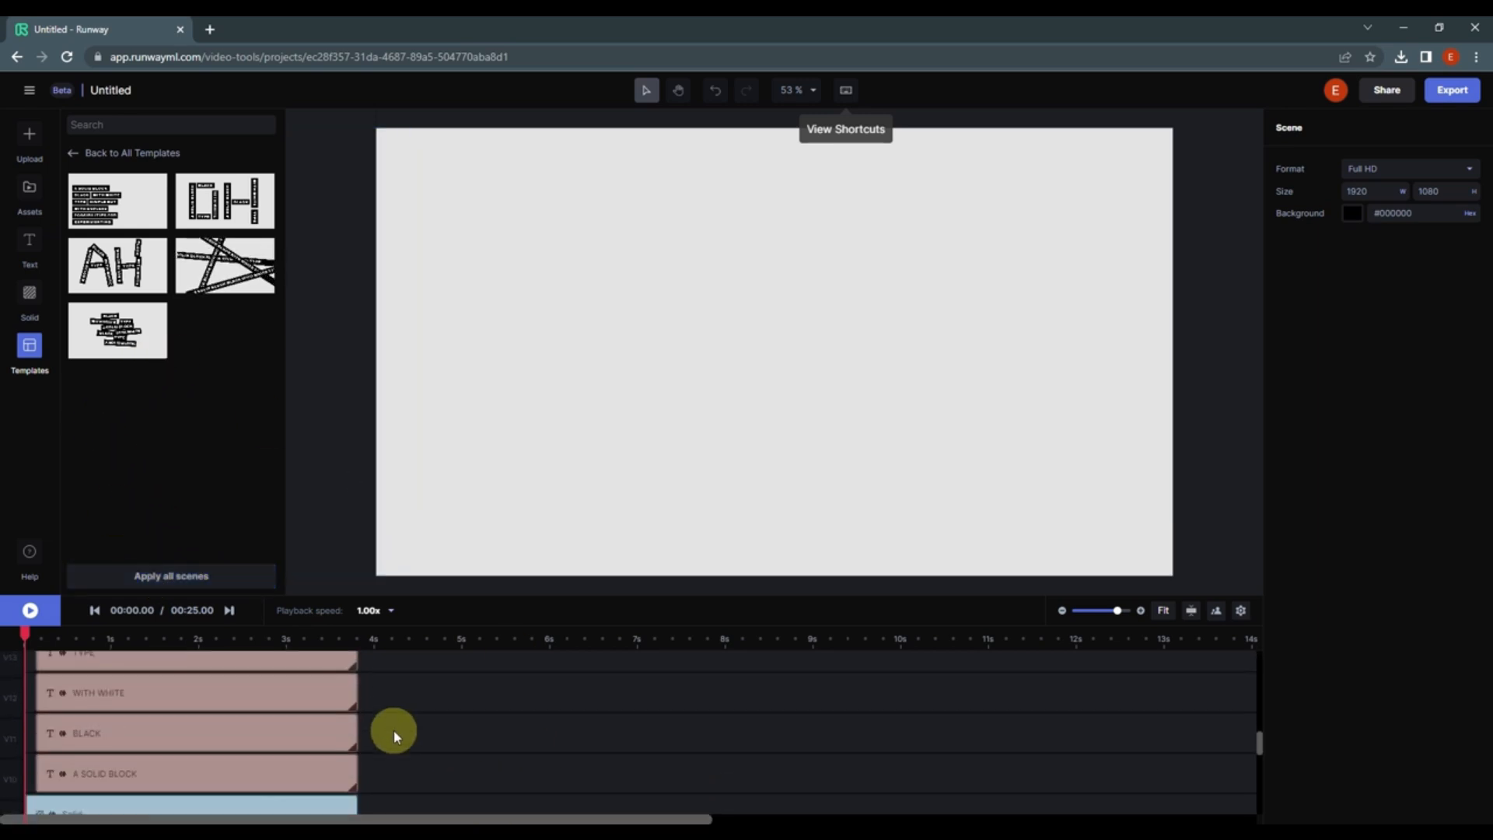
scroll(394, 730, down, 2)
click(60, 641)
drag(76, 643, 171, 647)
scroll(149, 709, up, 1)
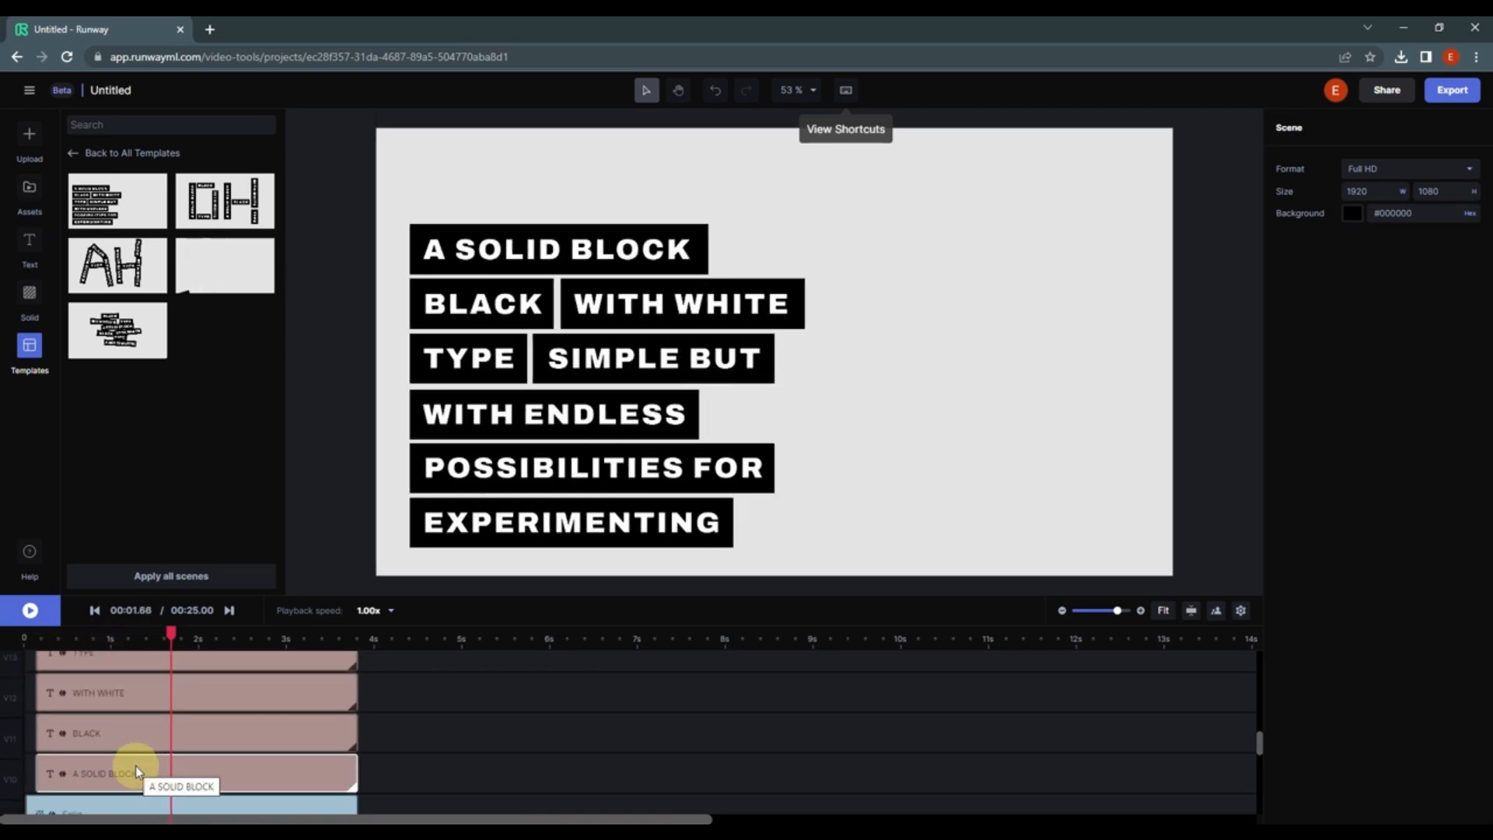
- Examine the template's individual text layers, including A SOLID BLOCK, WITH WHITE and TYPE, by selecting them one after another
click(156, 770)
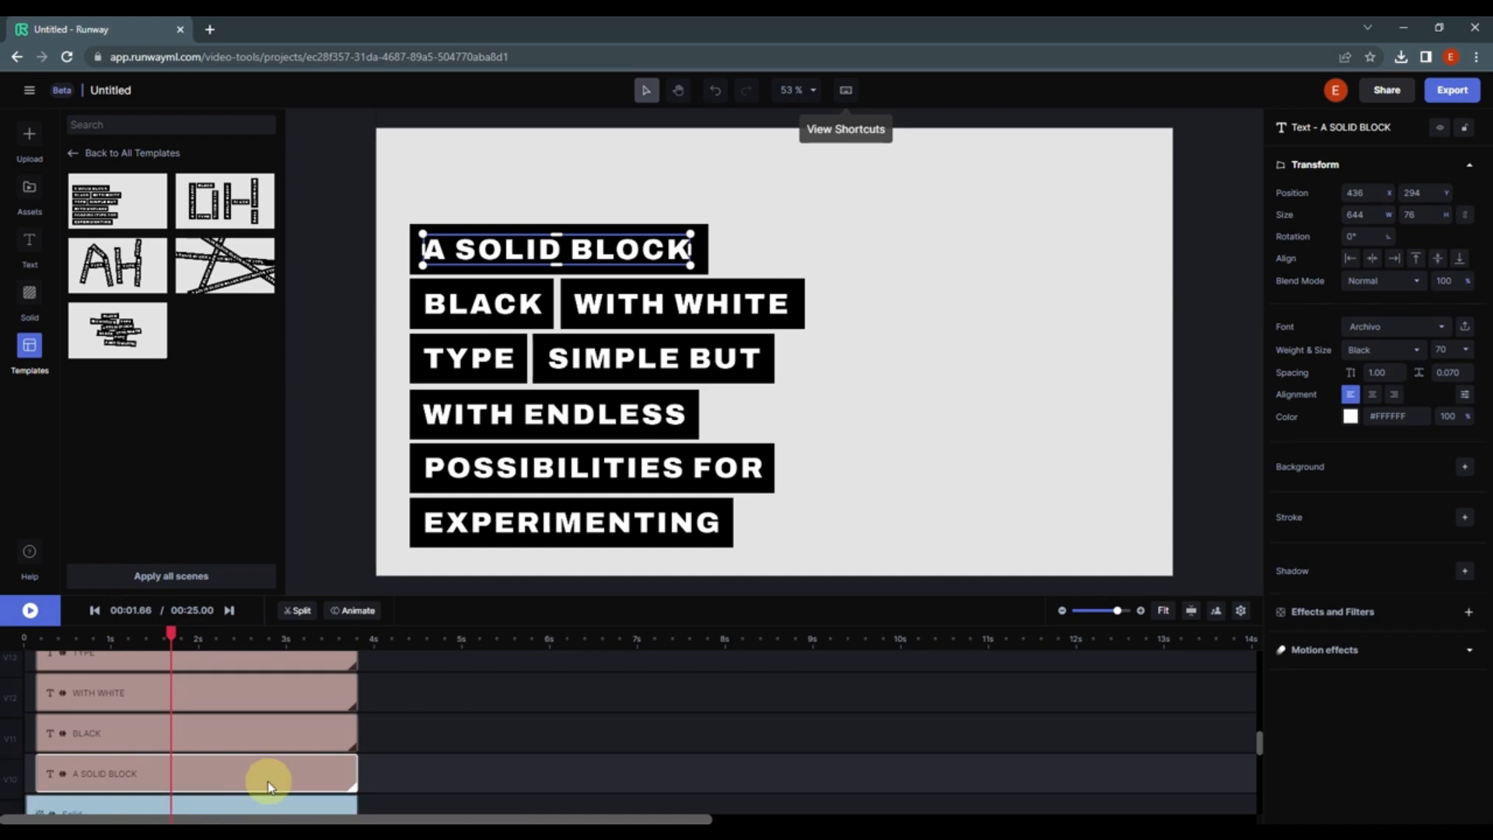
click(160, 751)
click(621, 307)
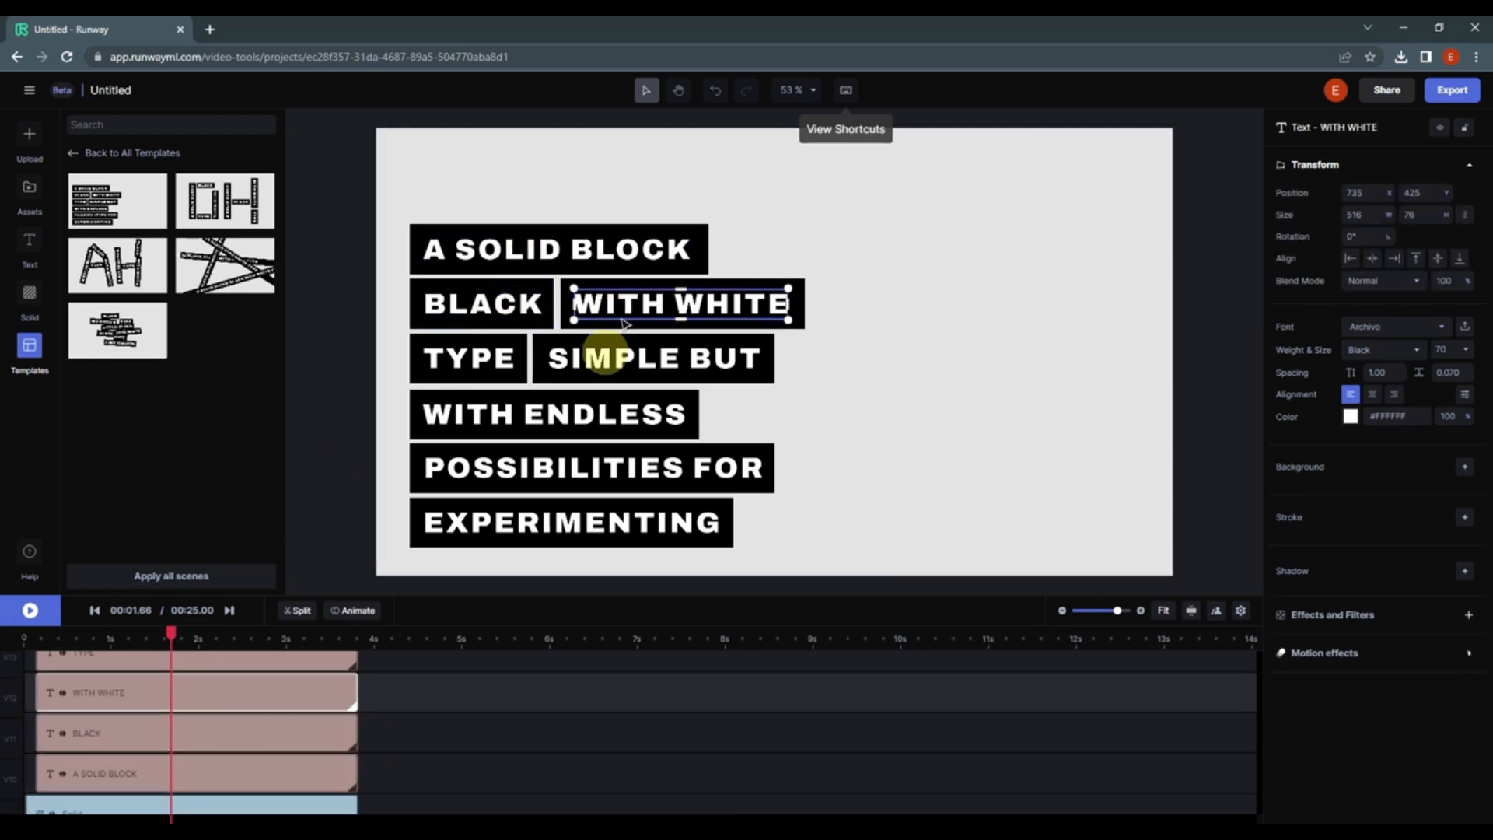
click(599, 377)
click(478, 358)
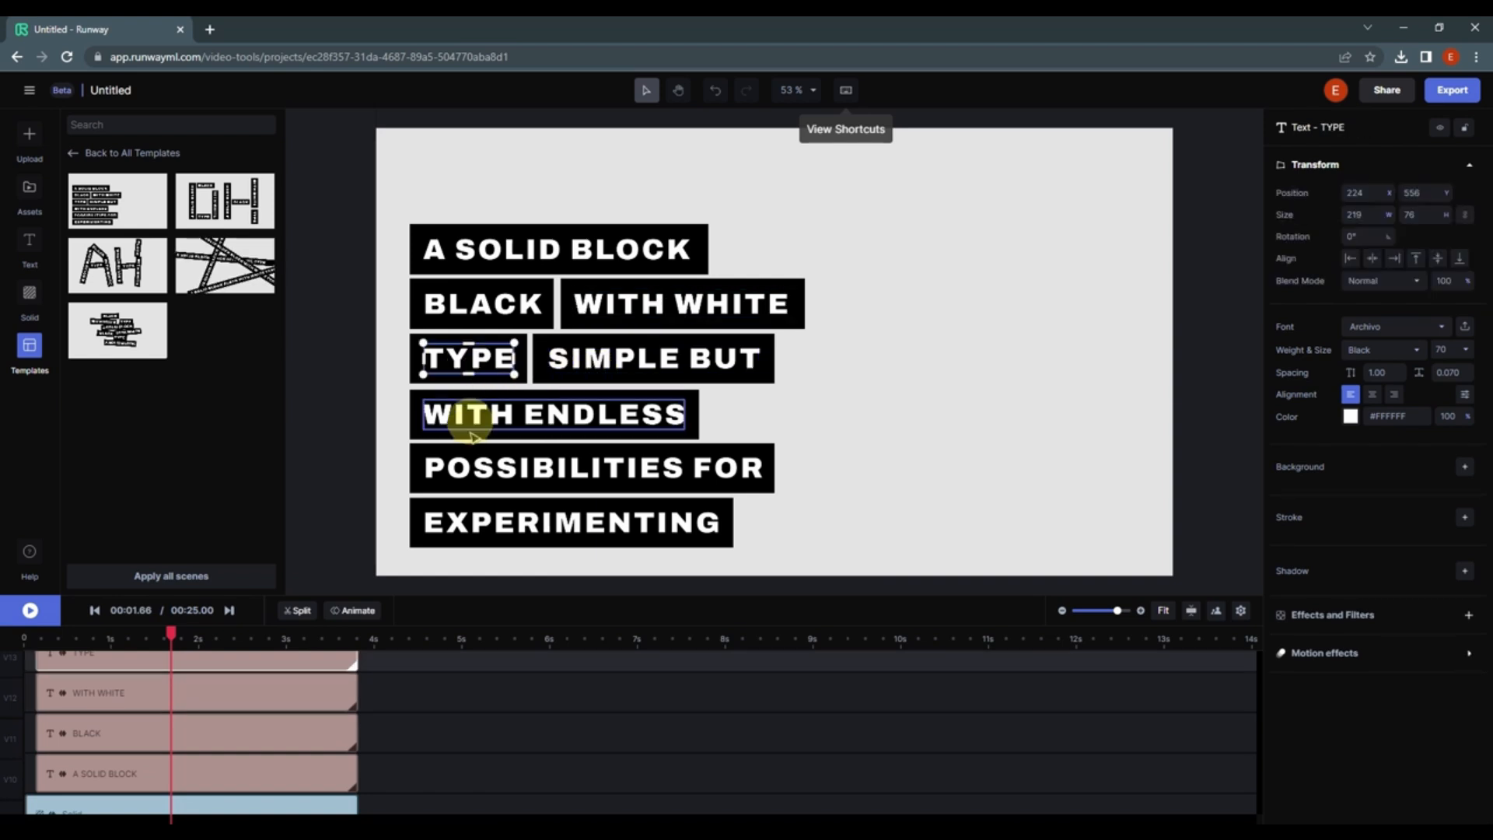
click(467, 413)
click(411, 745)
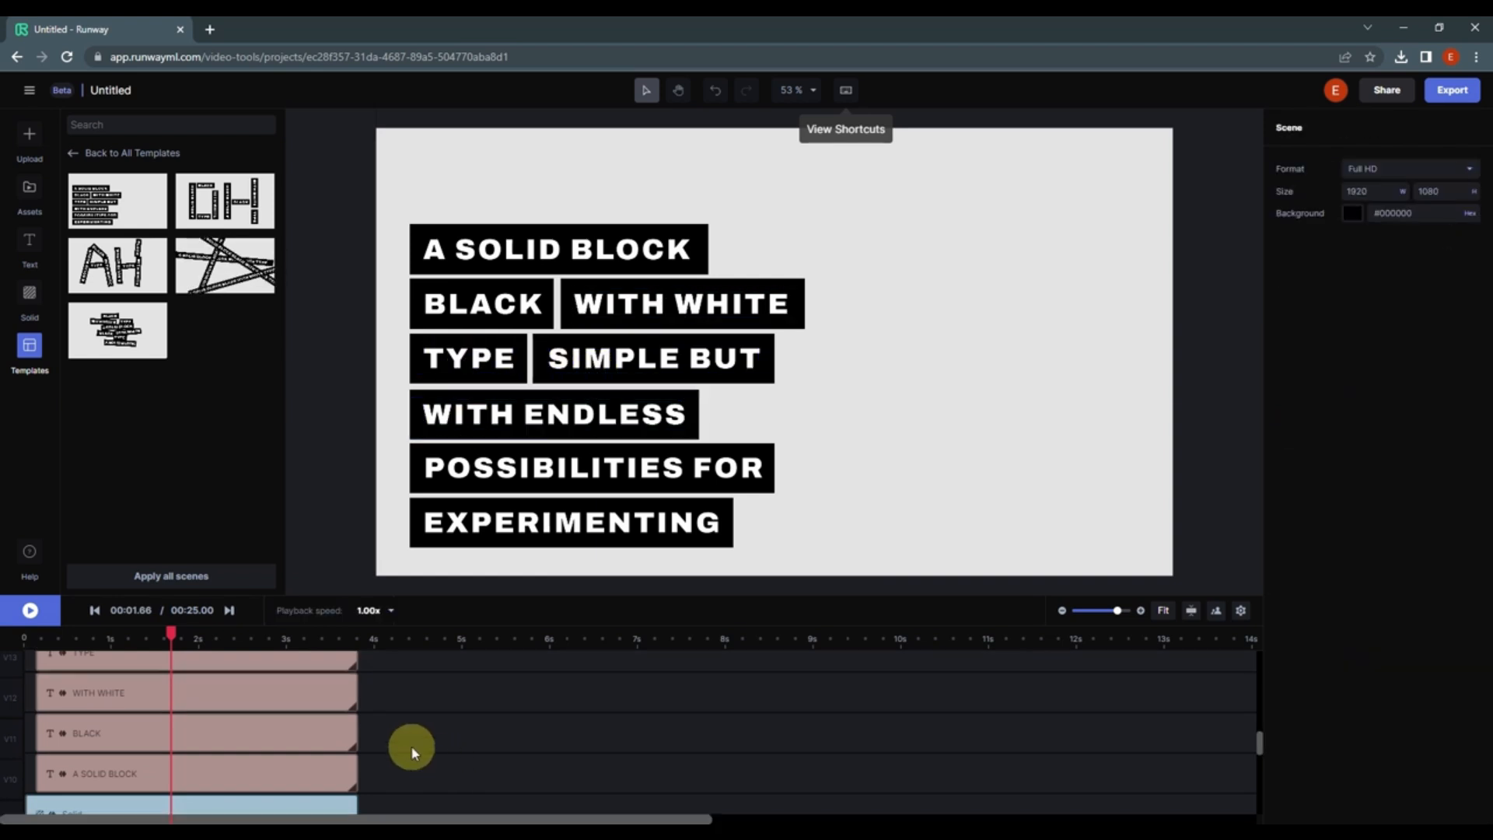
- Delete all of the scene's clips from the timeline and remove the empty tracks
key(ctrl+a)
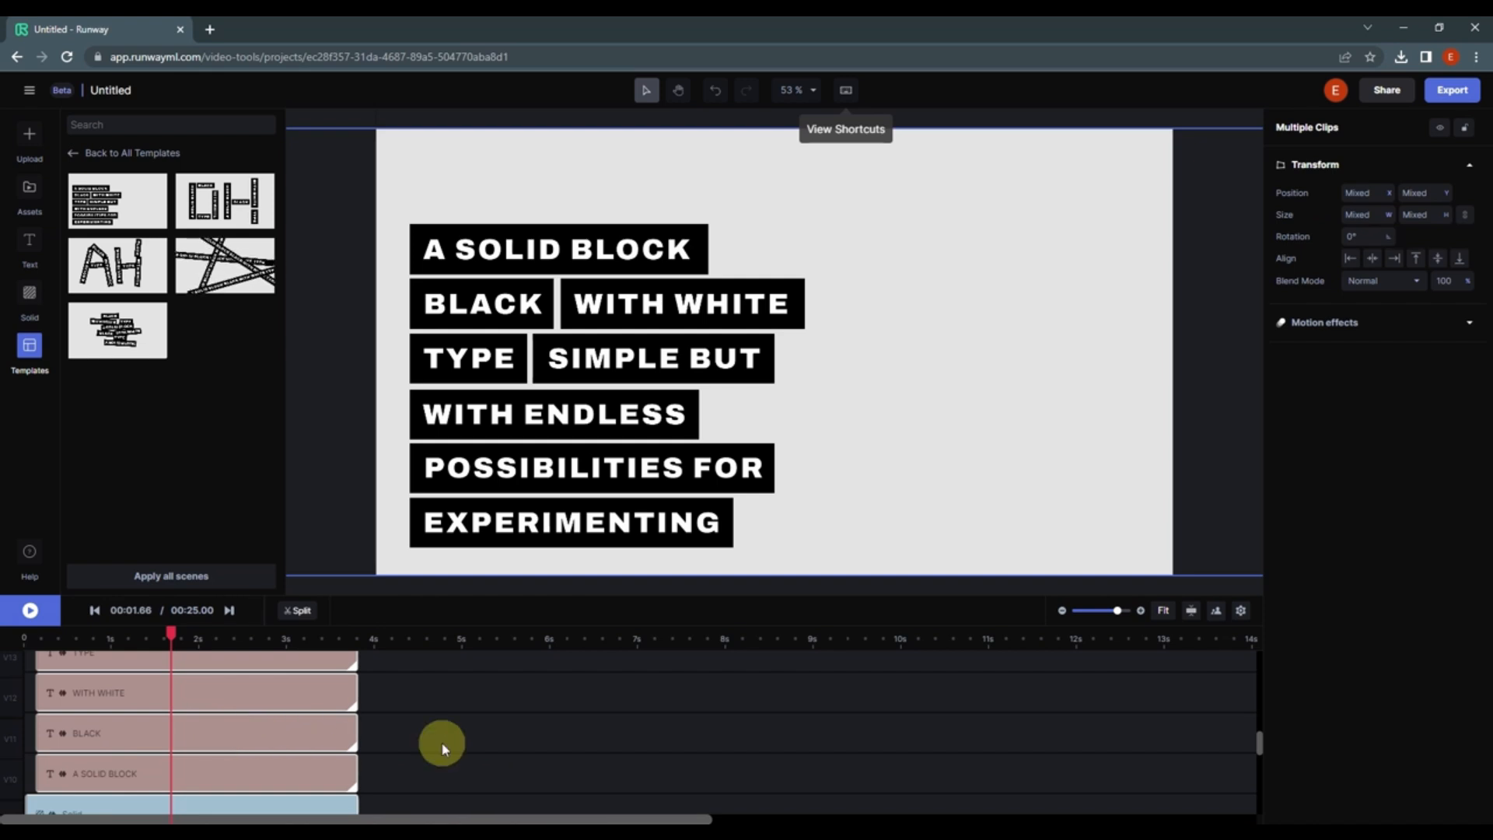
key(Delete)
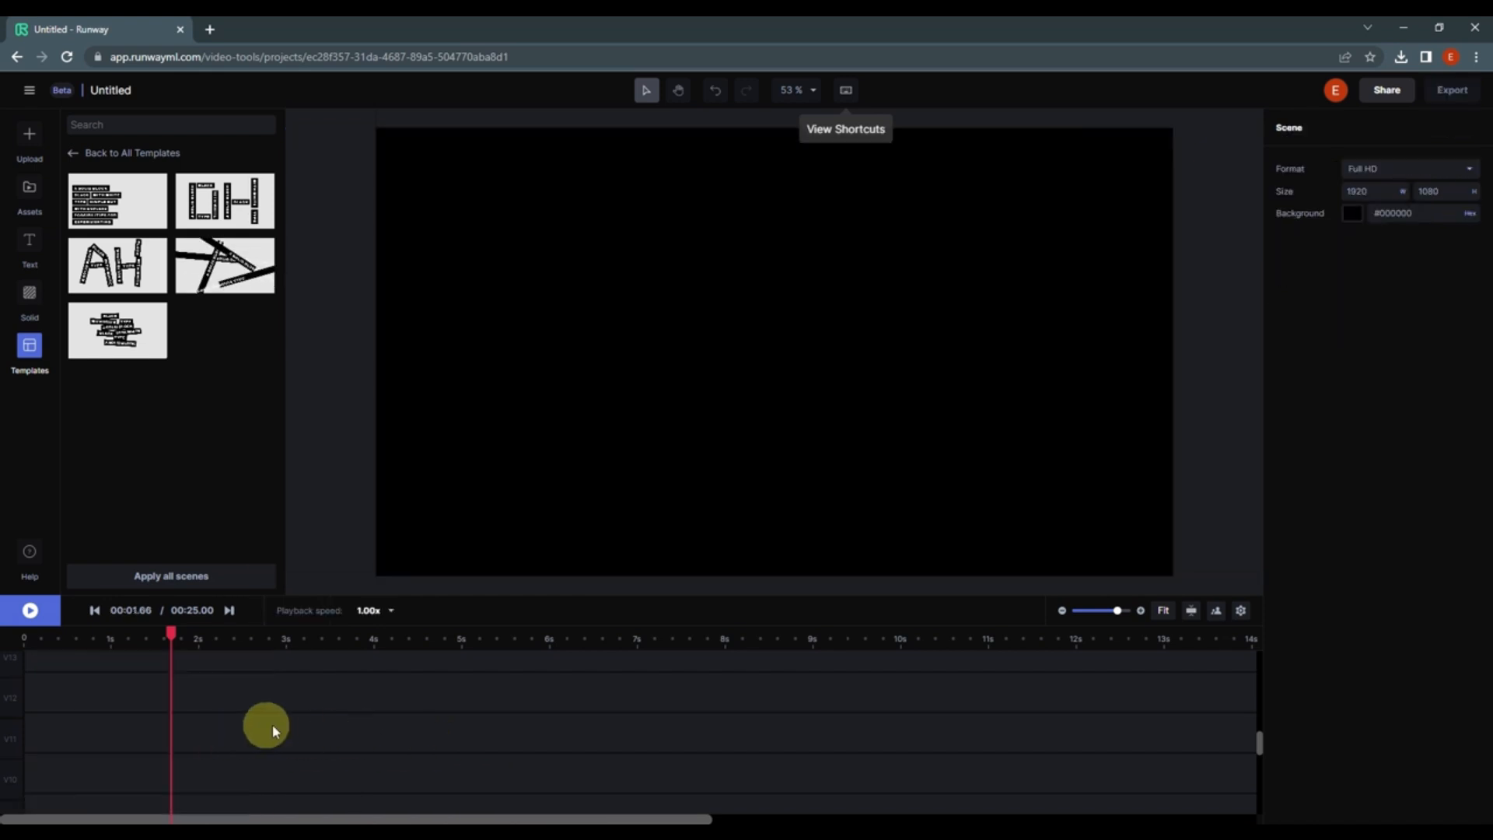
right_click(273, 725)
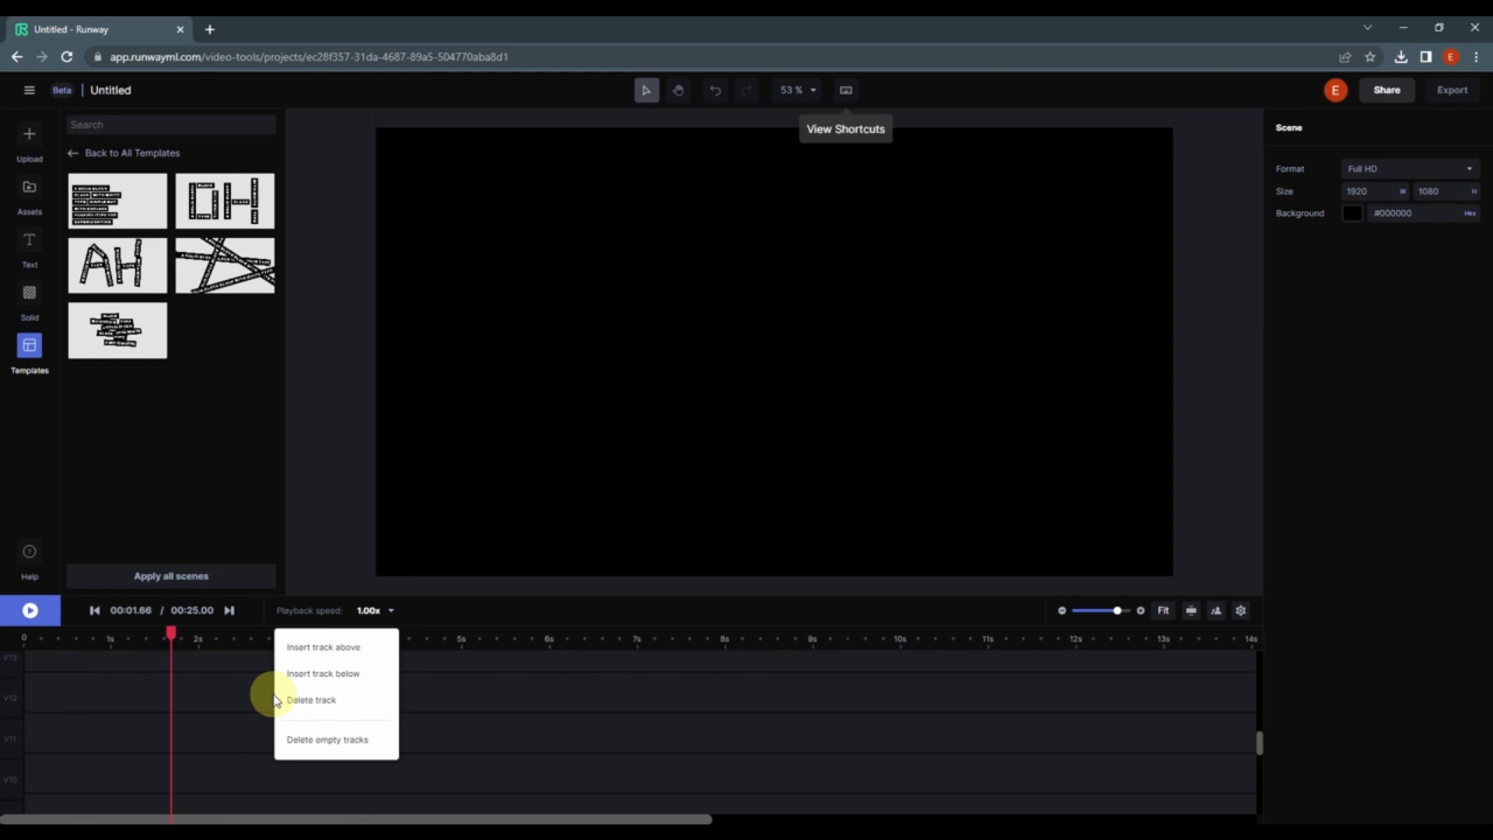
click(313, 740)
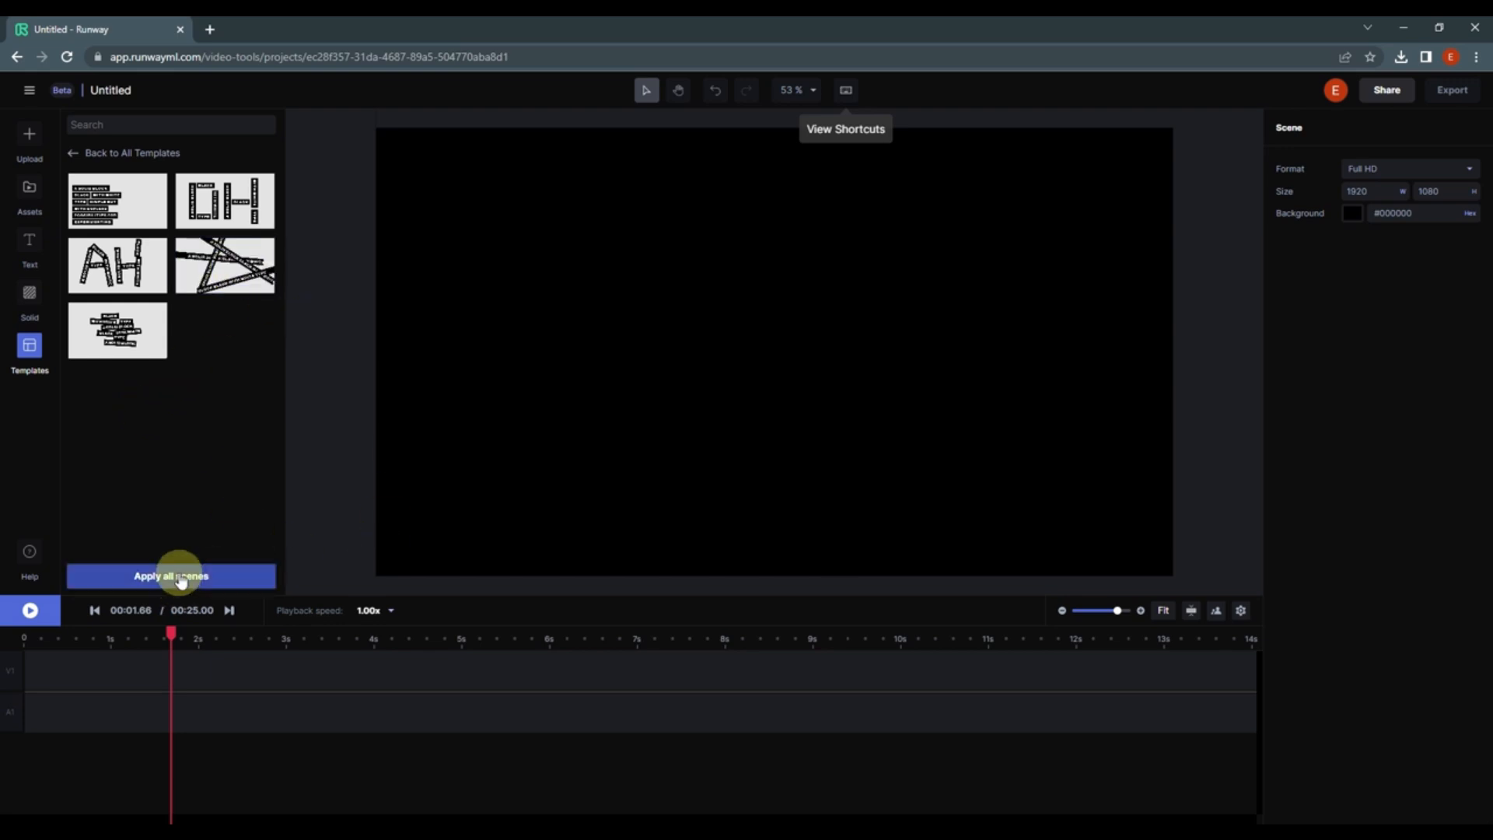
- Apply all scenes of the black-block template to the timeline and preview the arrangement at 6.75 s
drag(161, 646, 15, 636)
click(147, 577)
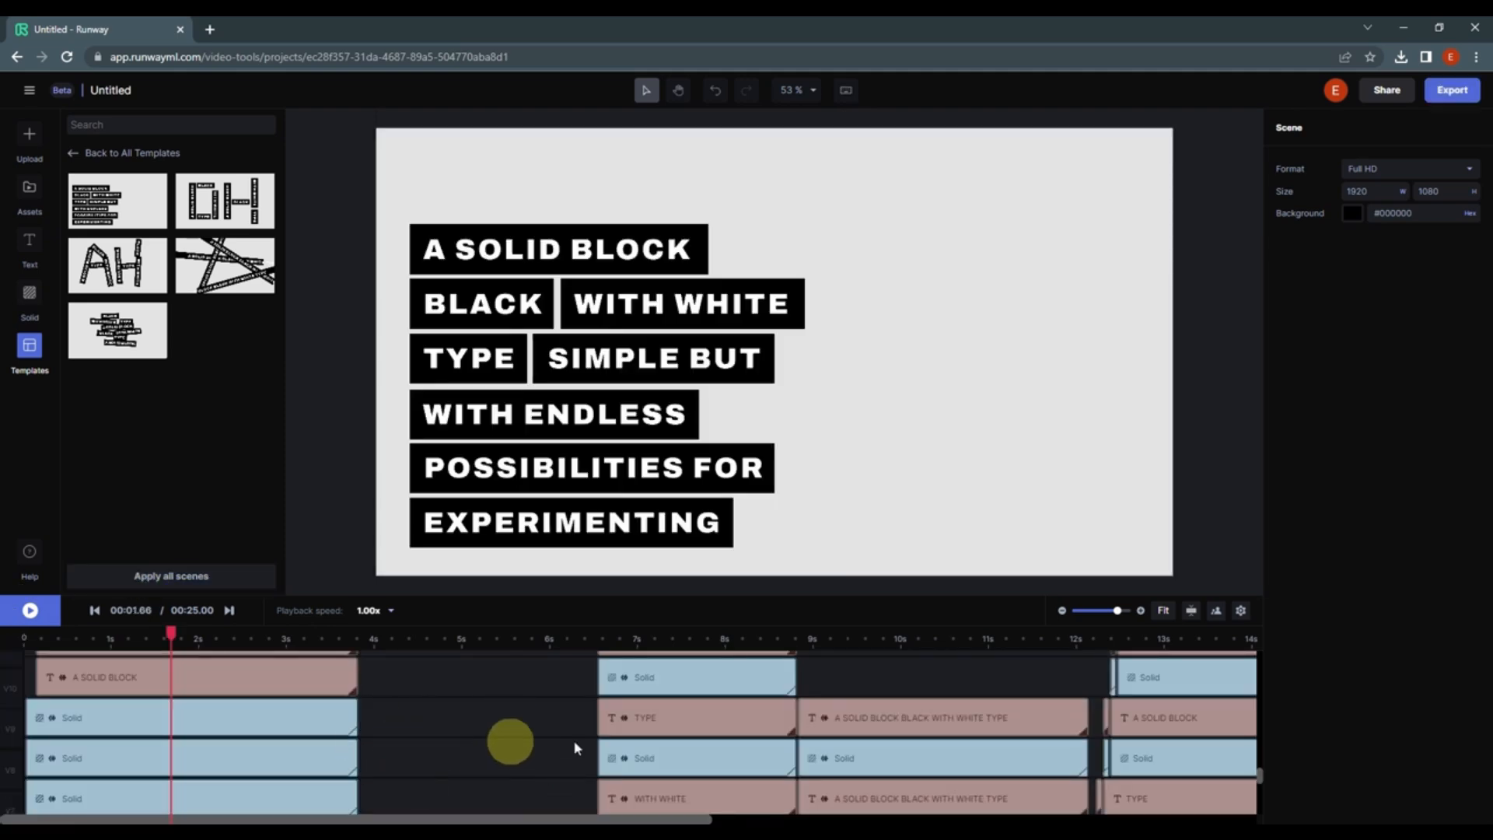
click(1164, 611)
scroll(856, 702, up, 4)
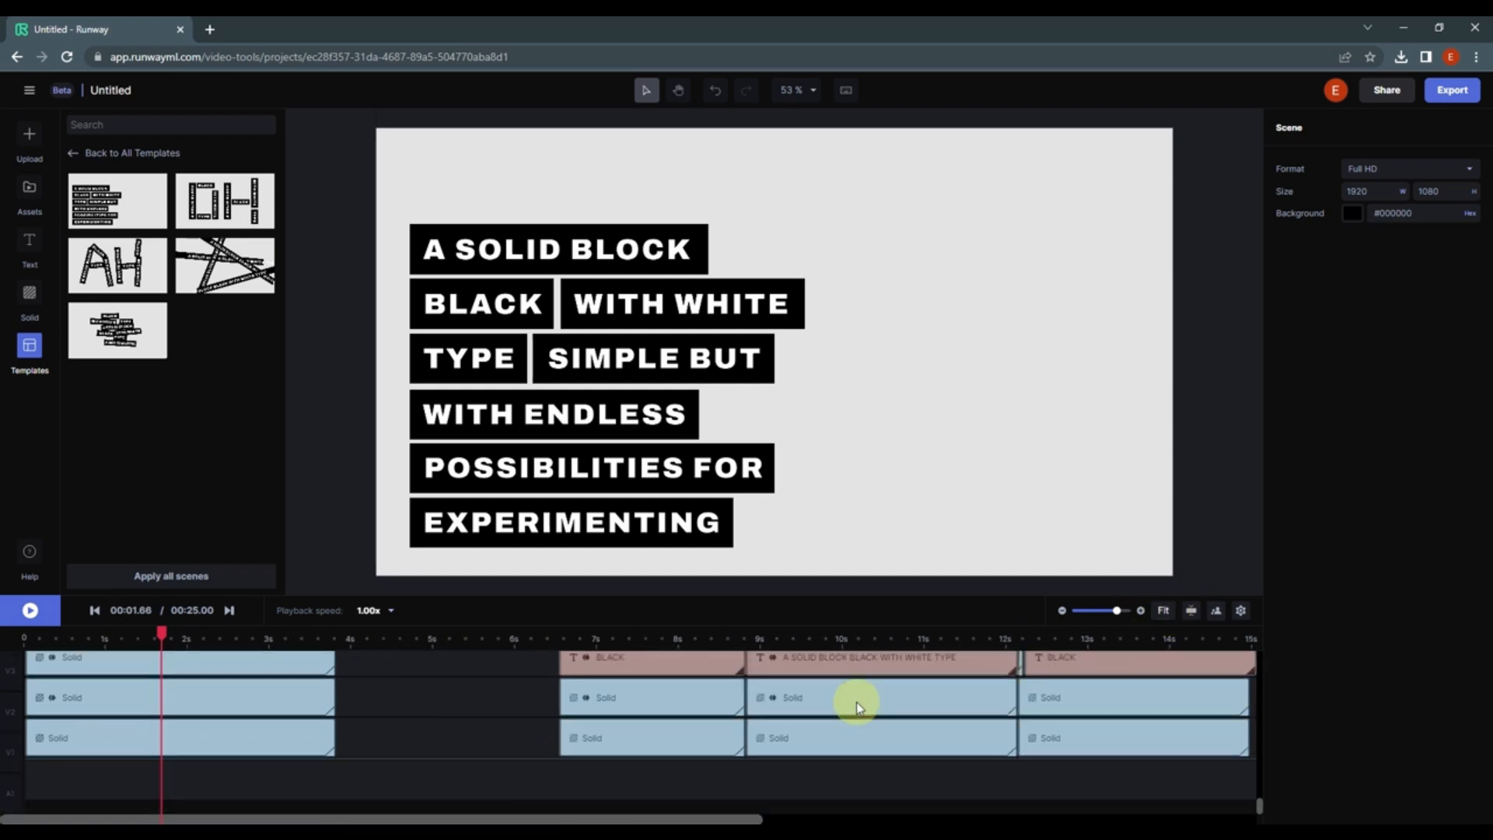
scroll(859, 707, up, 20)
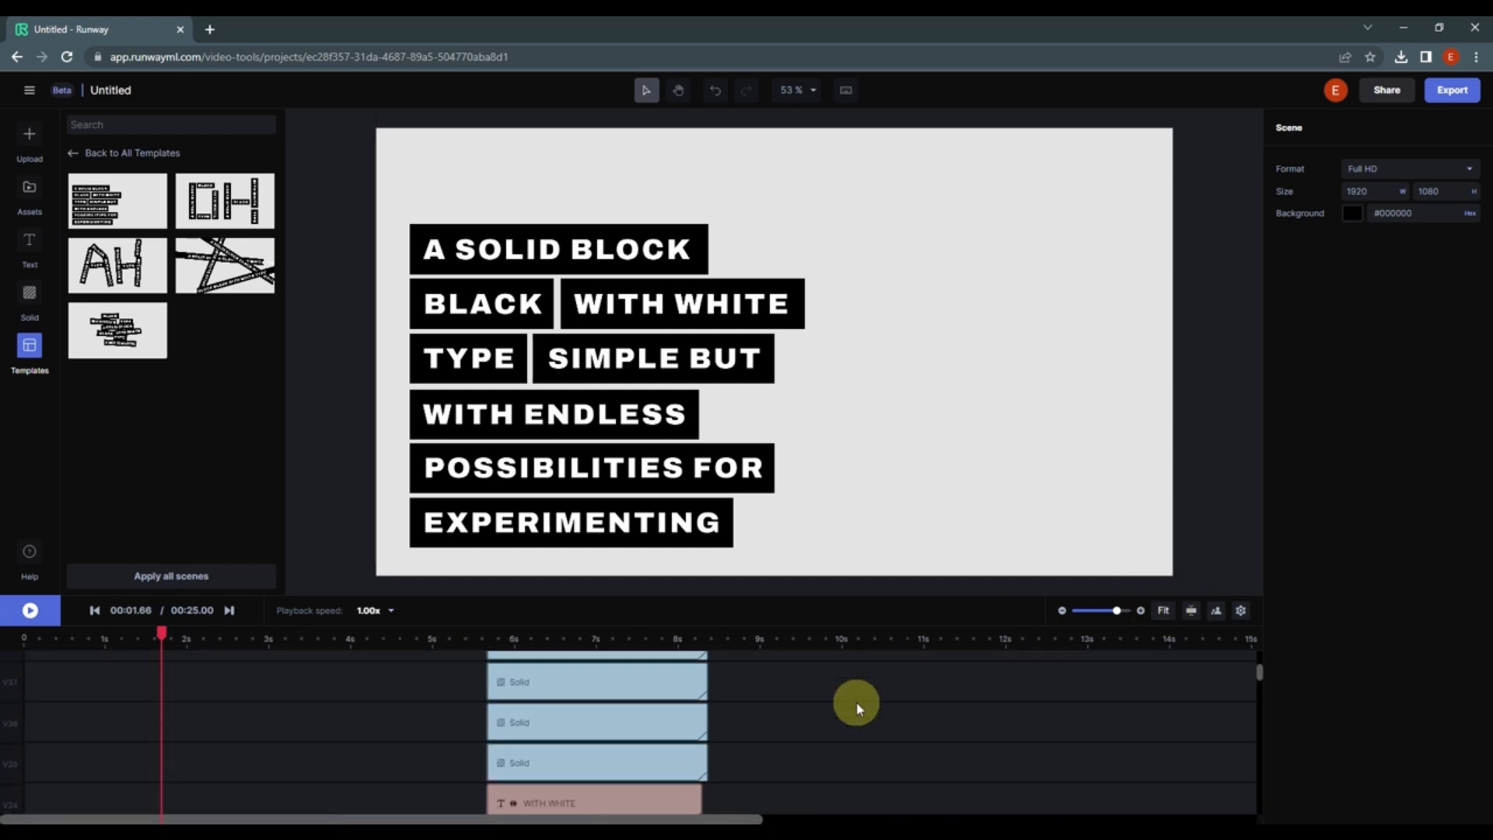
scroll(858, 707, down, 20)
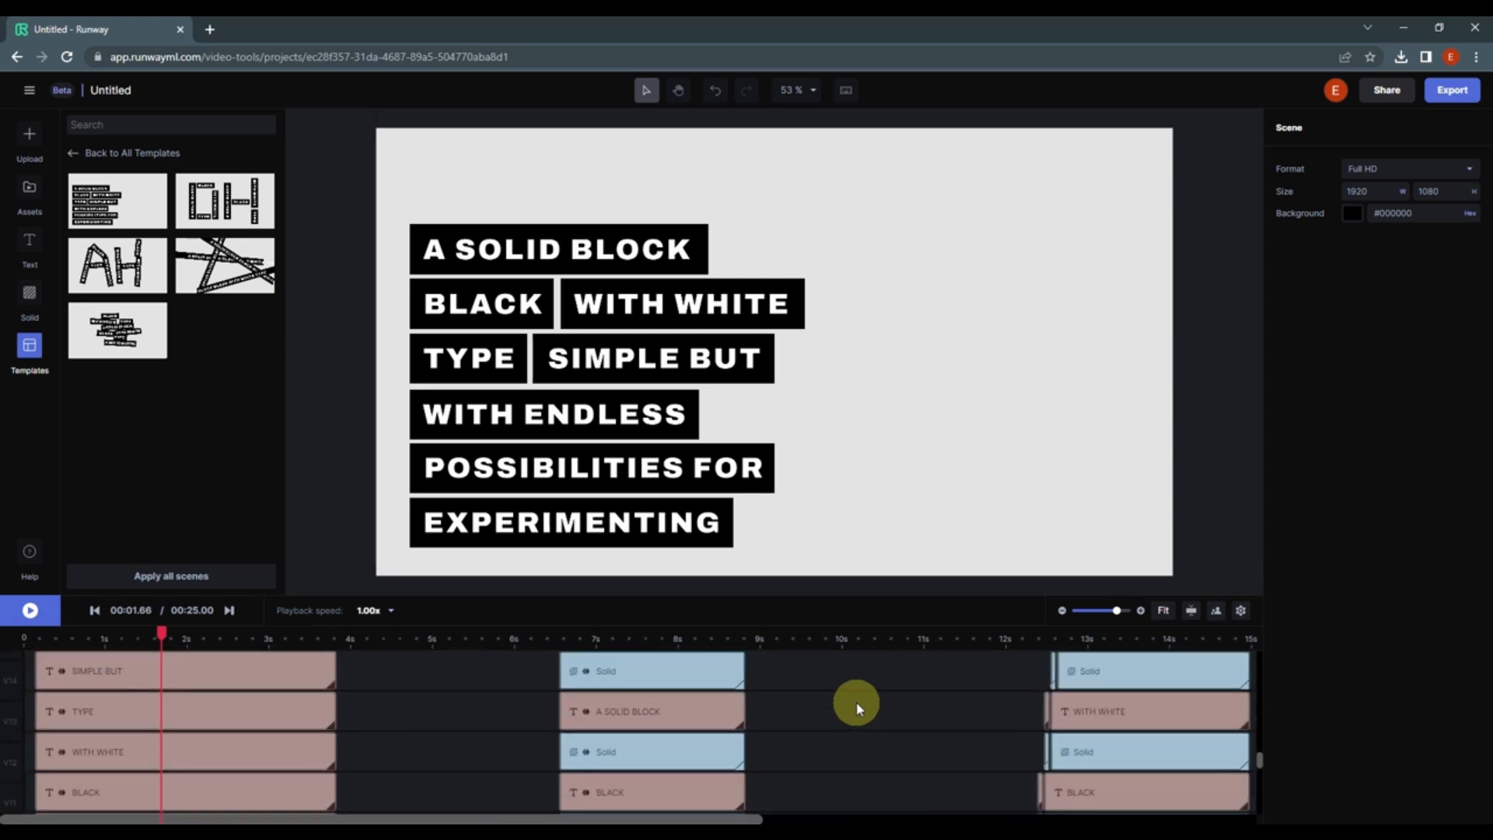
click(577, 639)
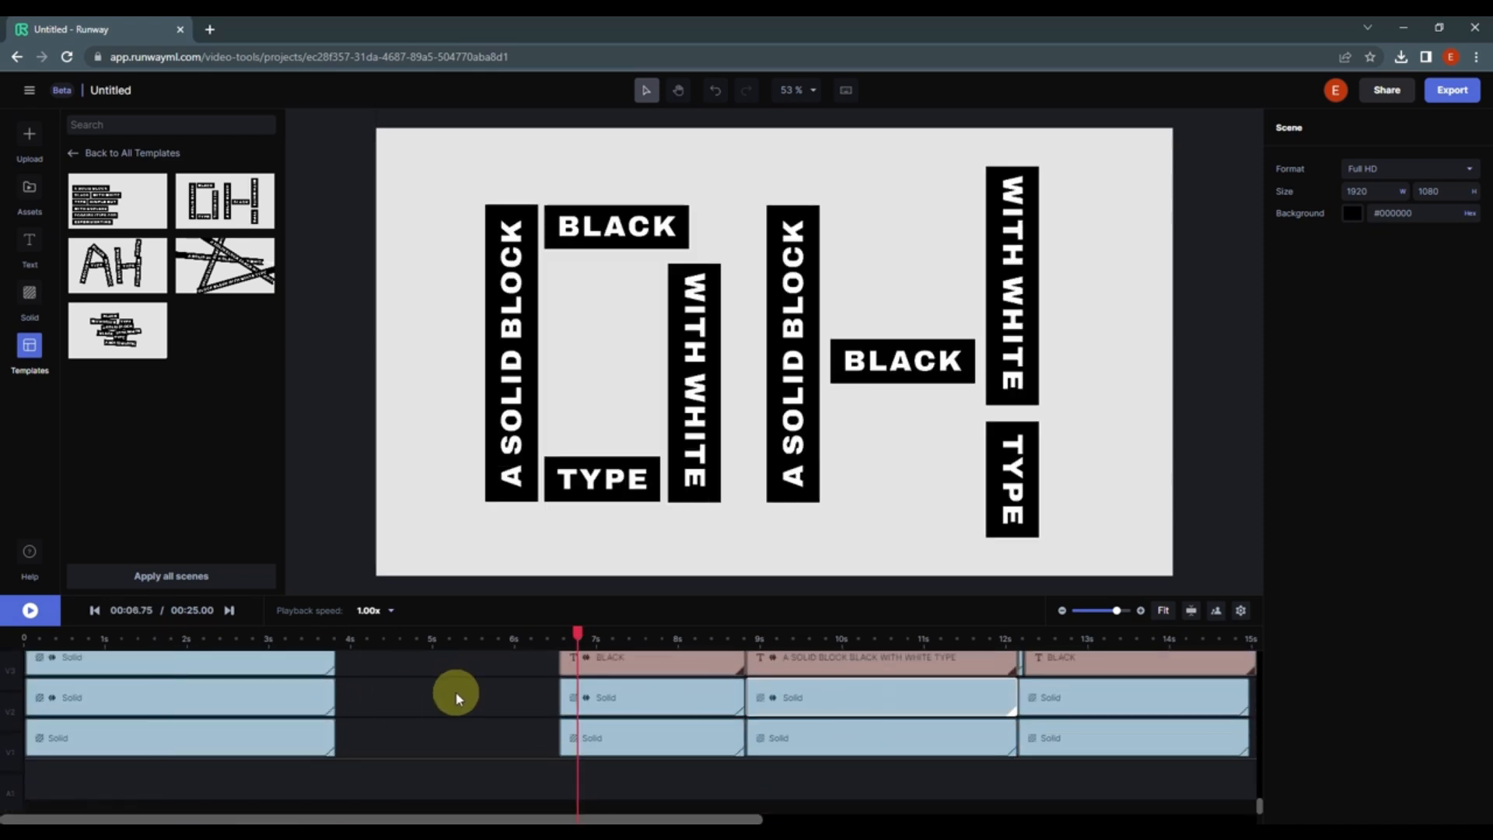
- Clear every clip of the applied template scenes from the timeline
key(ctrl+a)
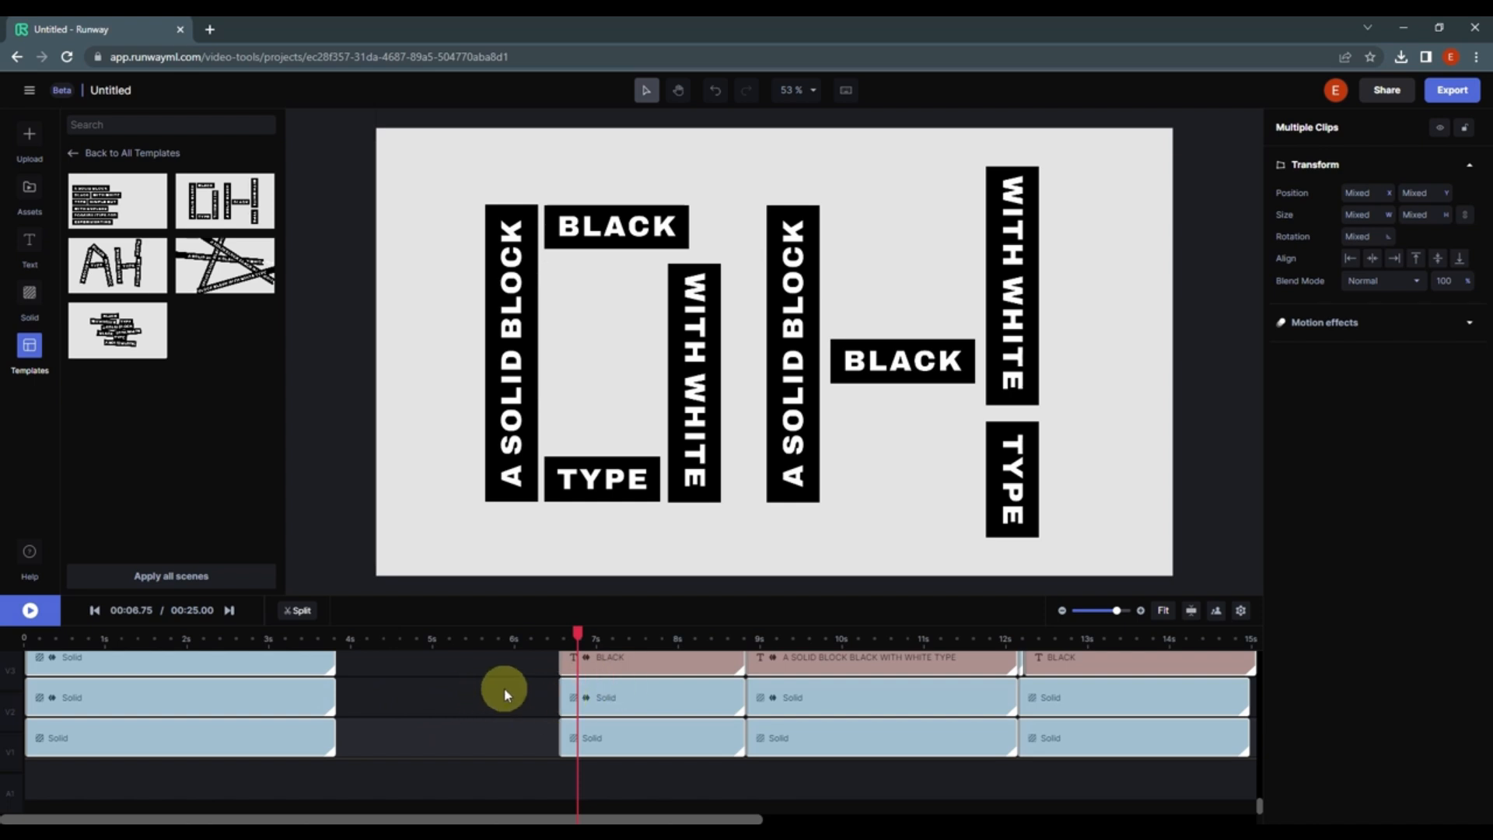
key(Delete)
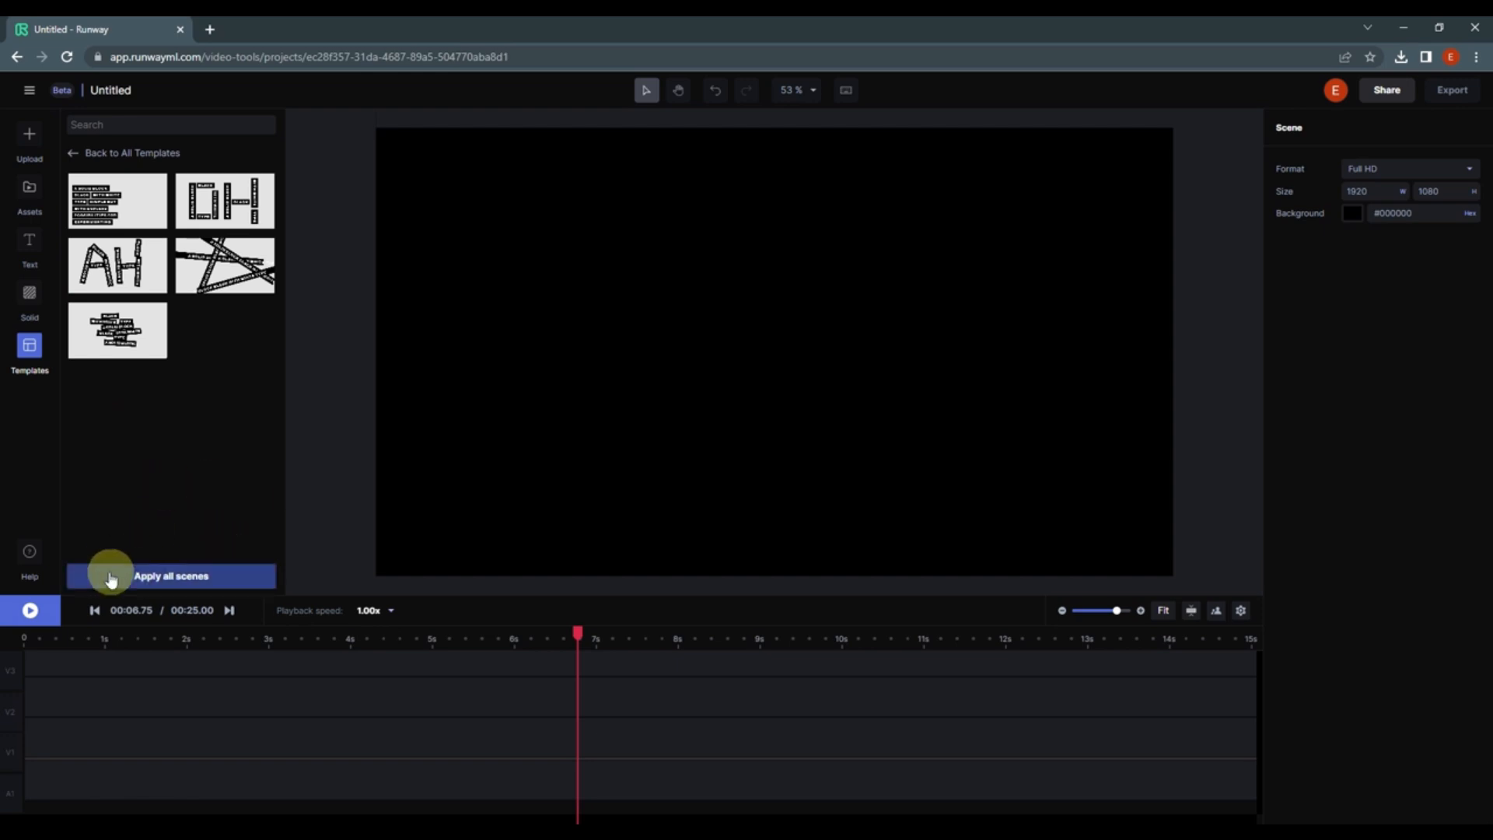
- Return to all templates, show the Slideshow category and open the white photo-collage template
click(74, 160)
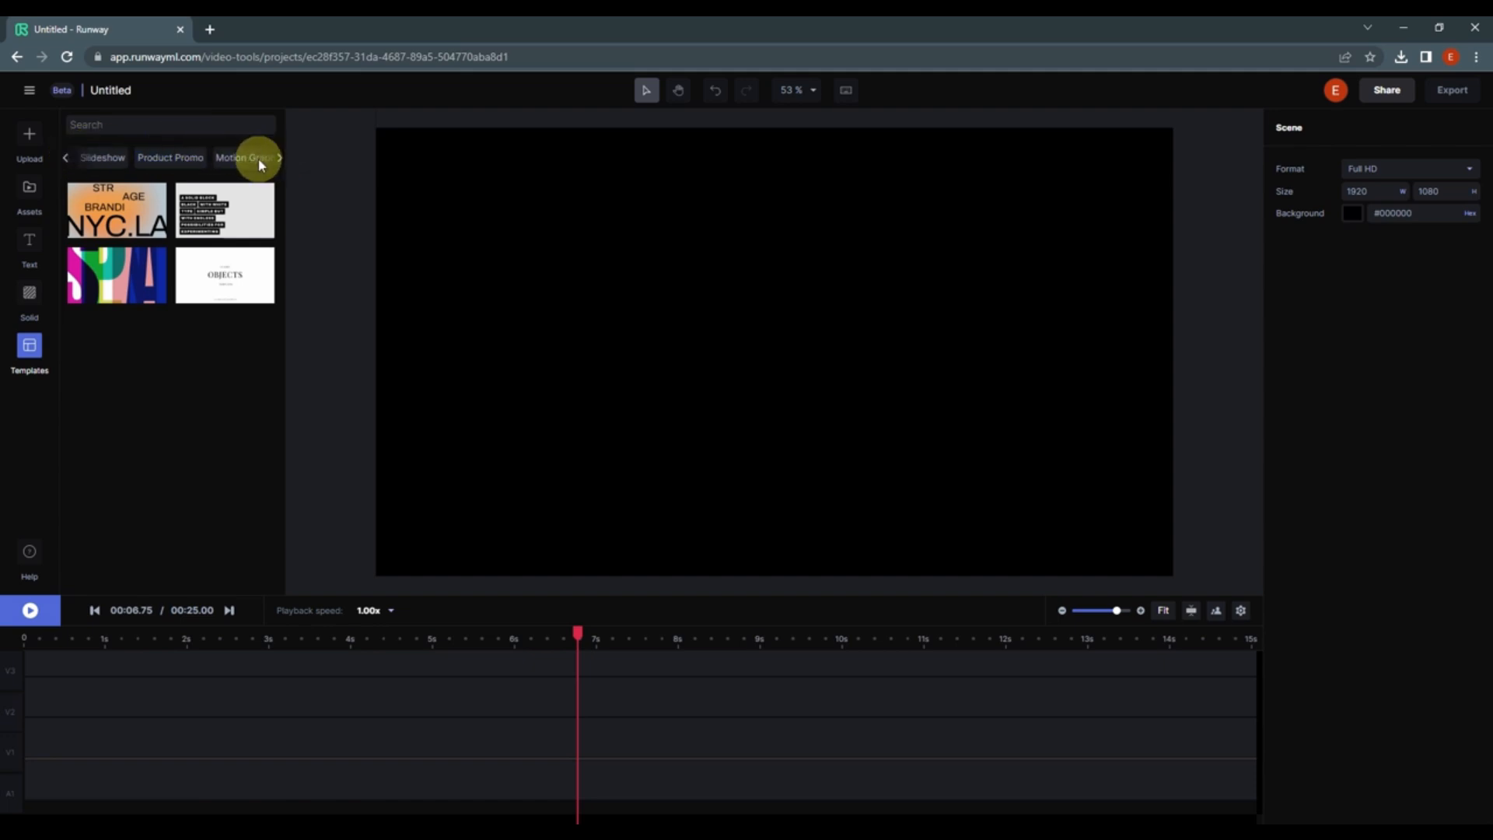
click(66, 162)
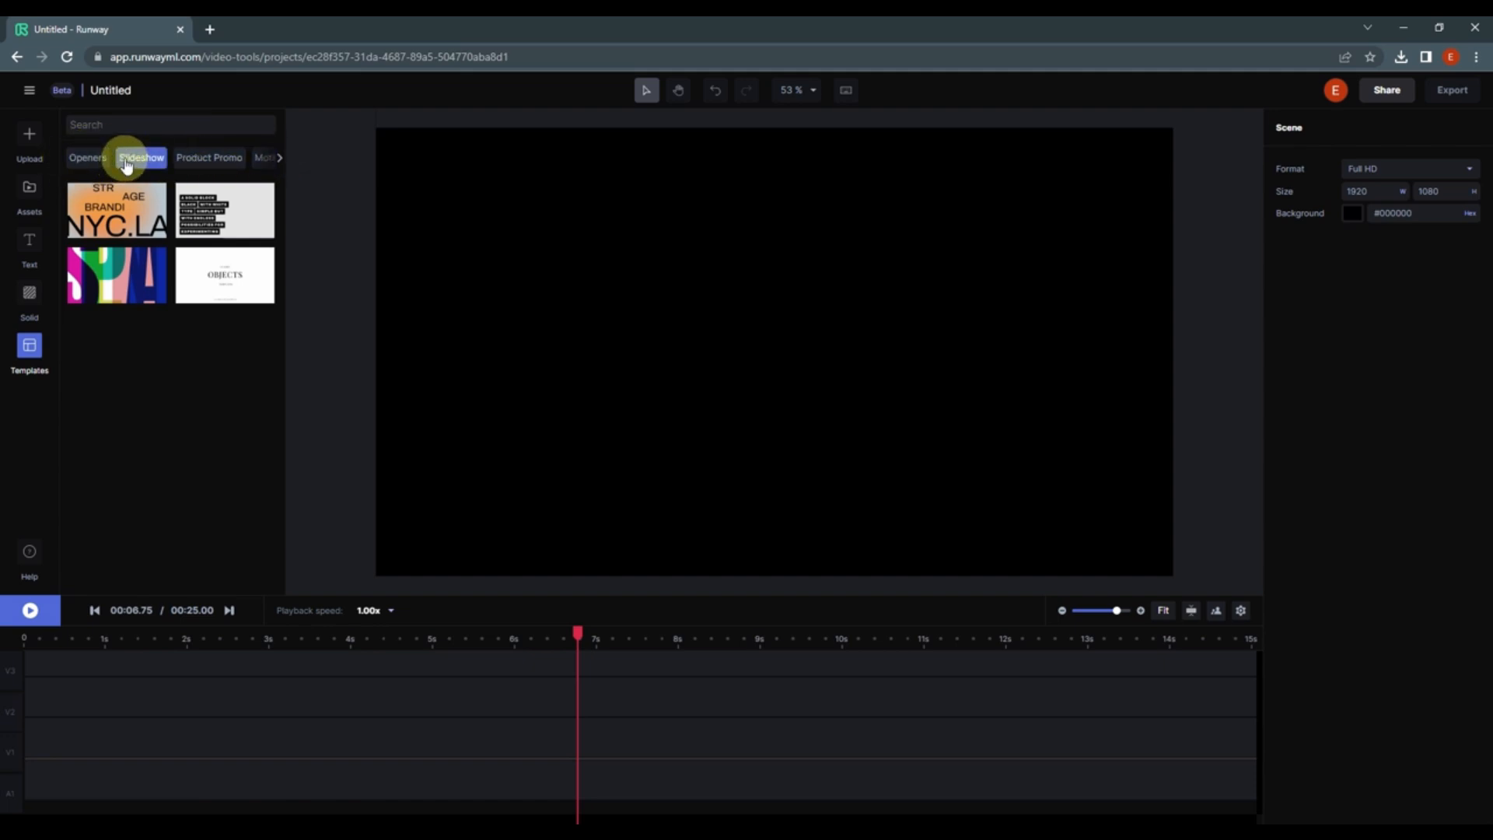
click(126, 164)
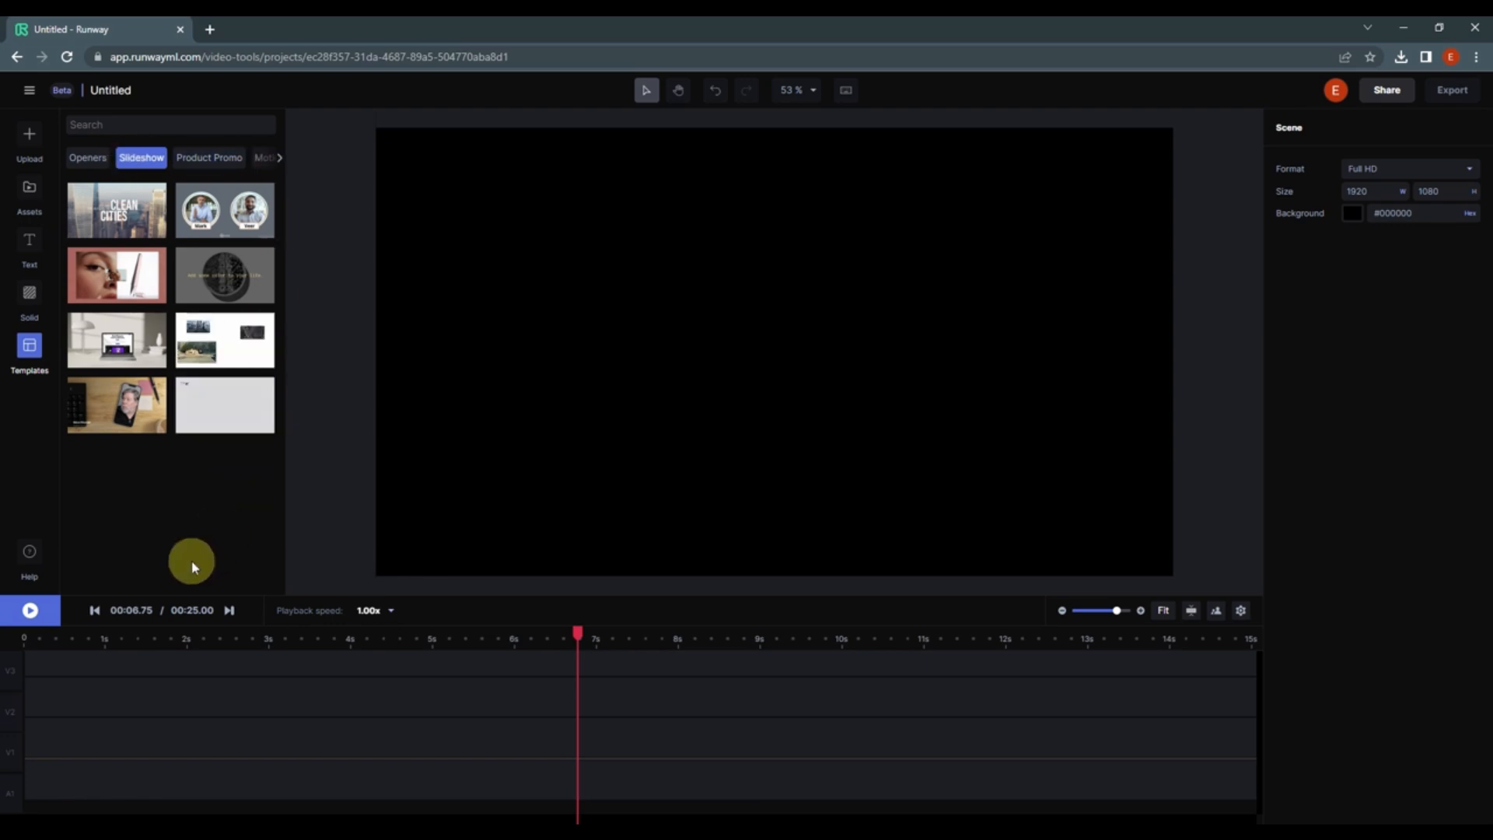
click(217, 337)
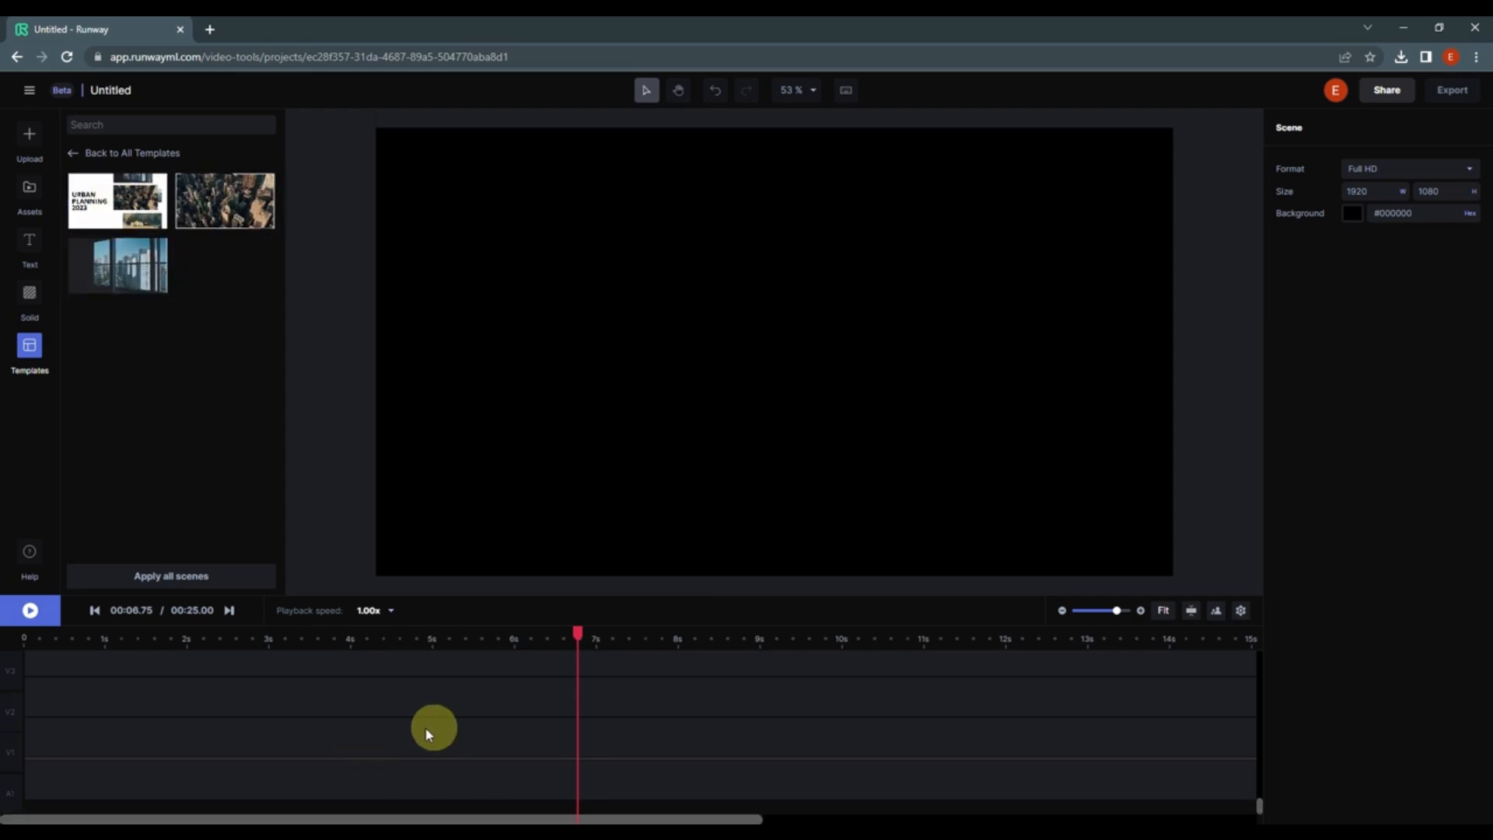
- Delete the scene placed at 6.75 s and add the Urban Planning 2023 scene at the timeline start instead
scroll(573, 691, up, 5)
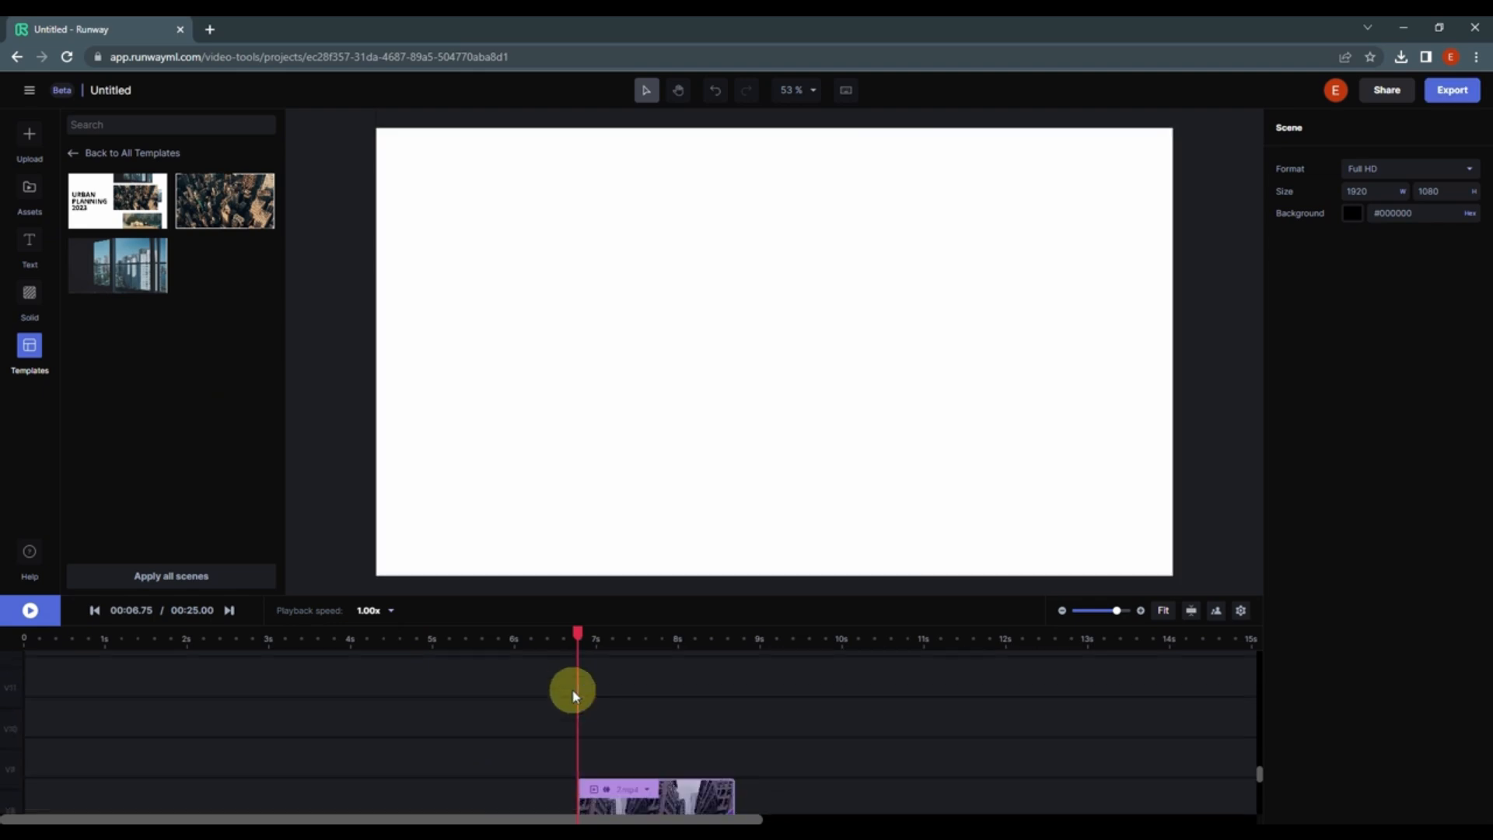
scroll(573, 691, down, 3)
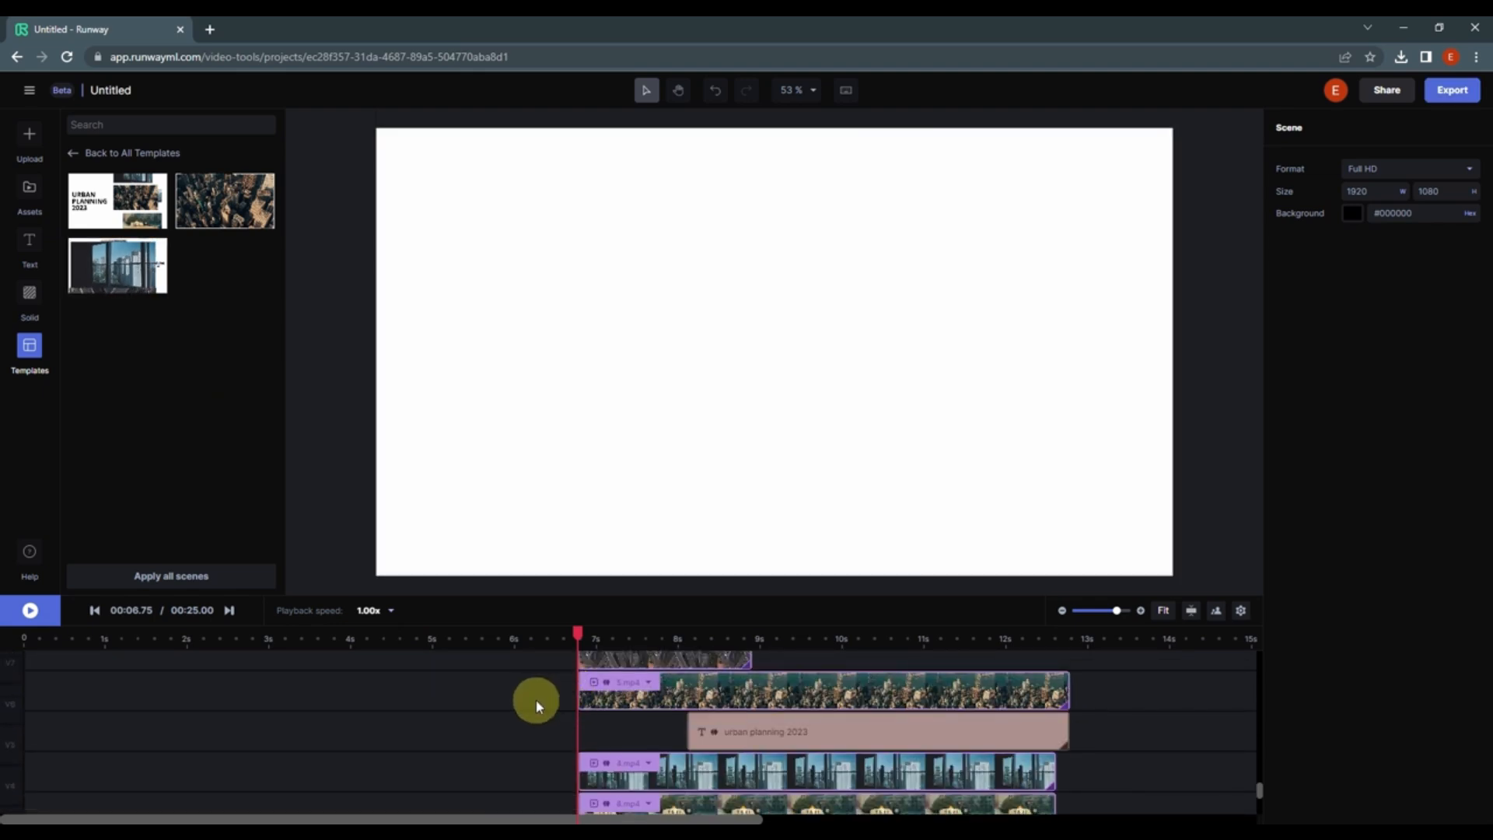
key(ctrl+a)
key(Delete)
drag(567, 644, 7, 650)
click(115, 209)
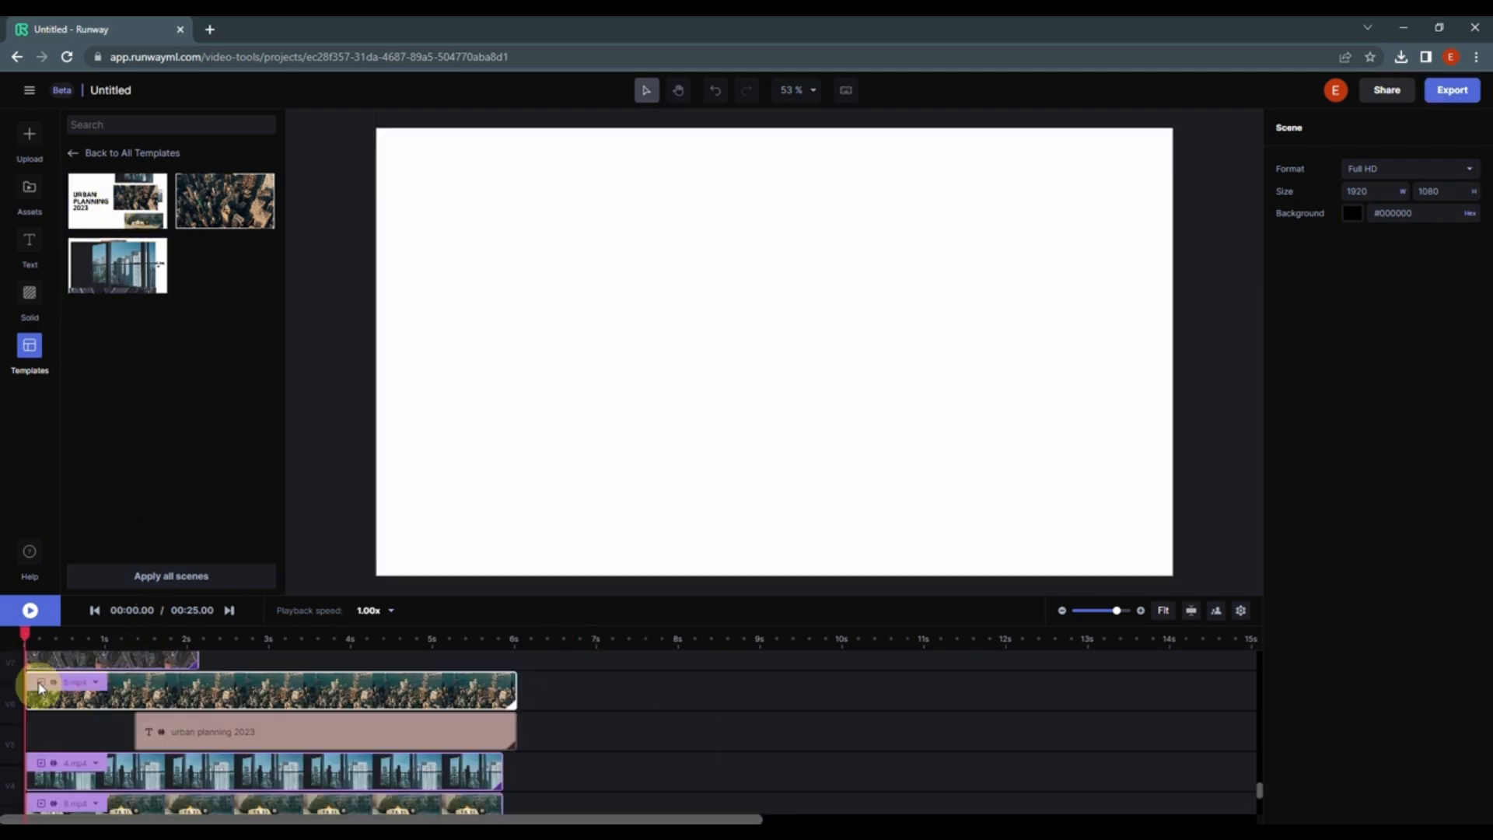
- Replace the 3.mp4 clip on track V2 with video (5).mp4 from the private assets and preview the scene at 1.33 s
scroll(122, 717, up, 1)
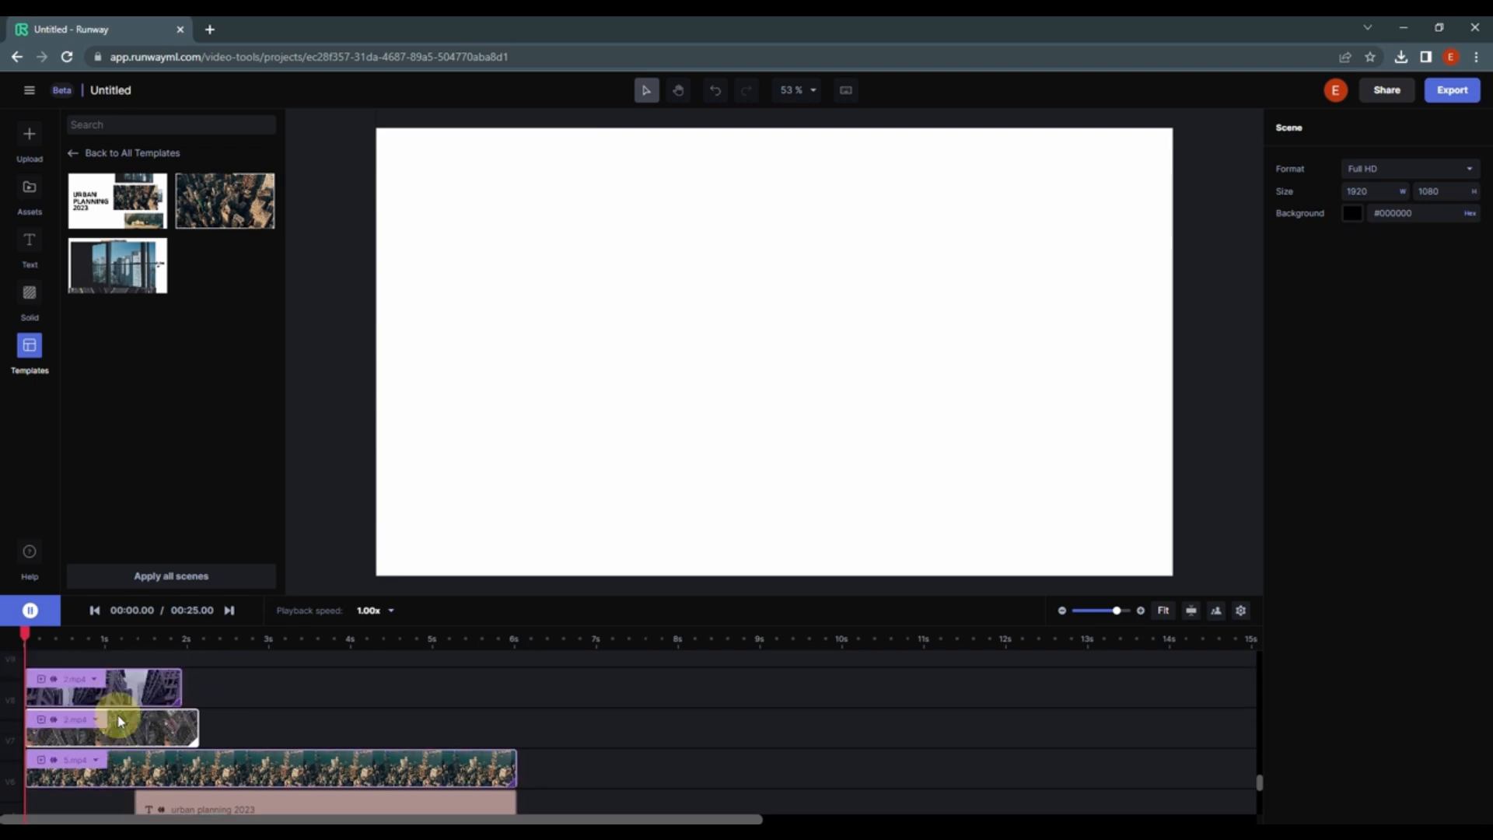
drag(76, 643, 78, 594)
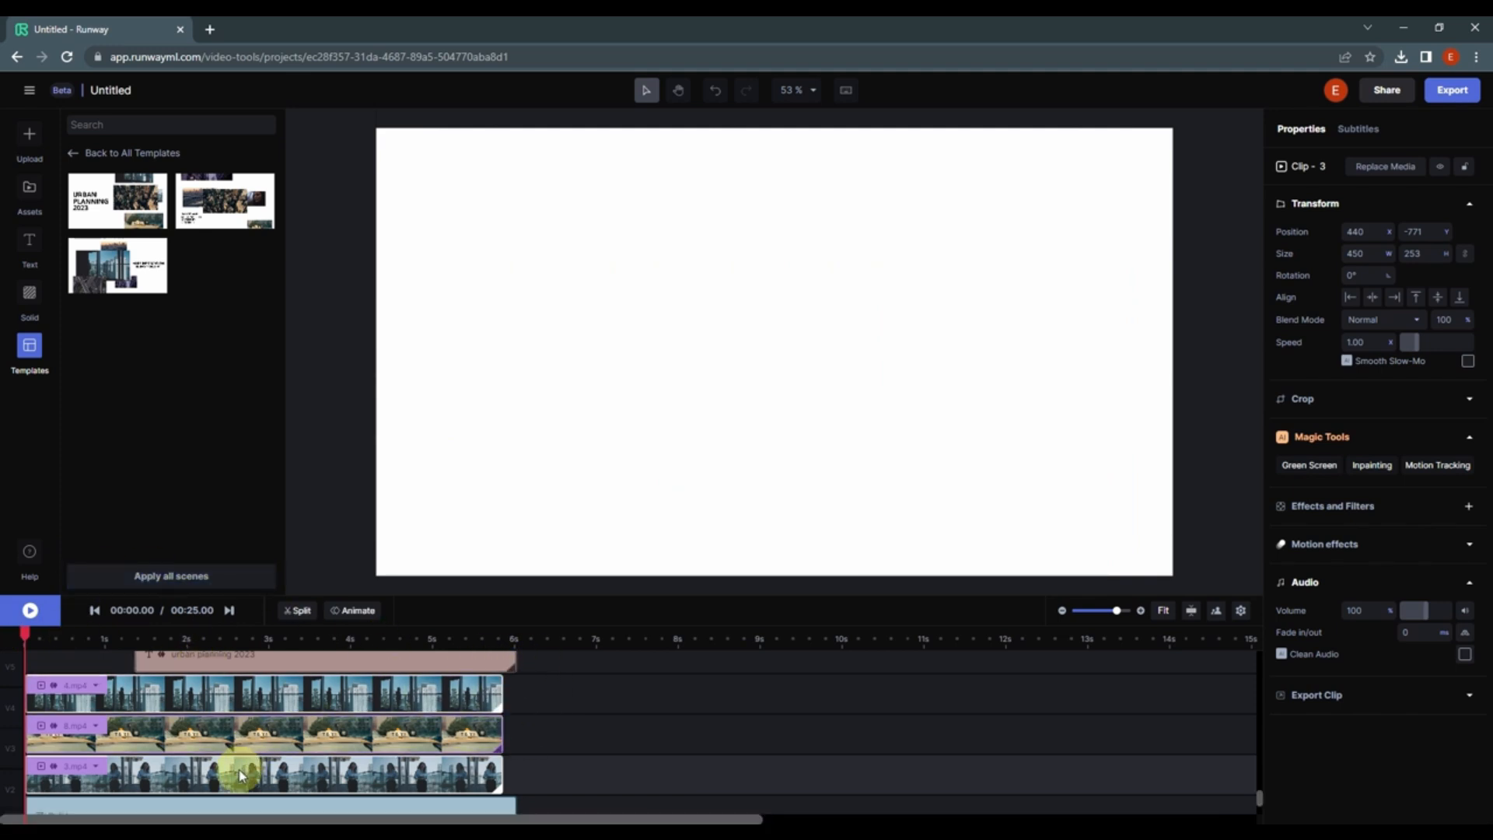
click(1378, 170)
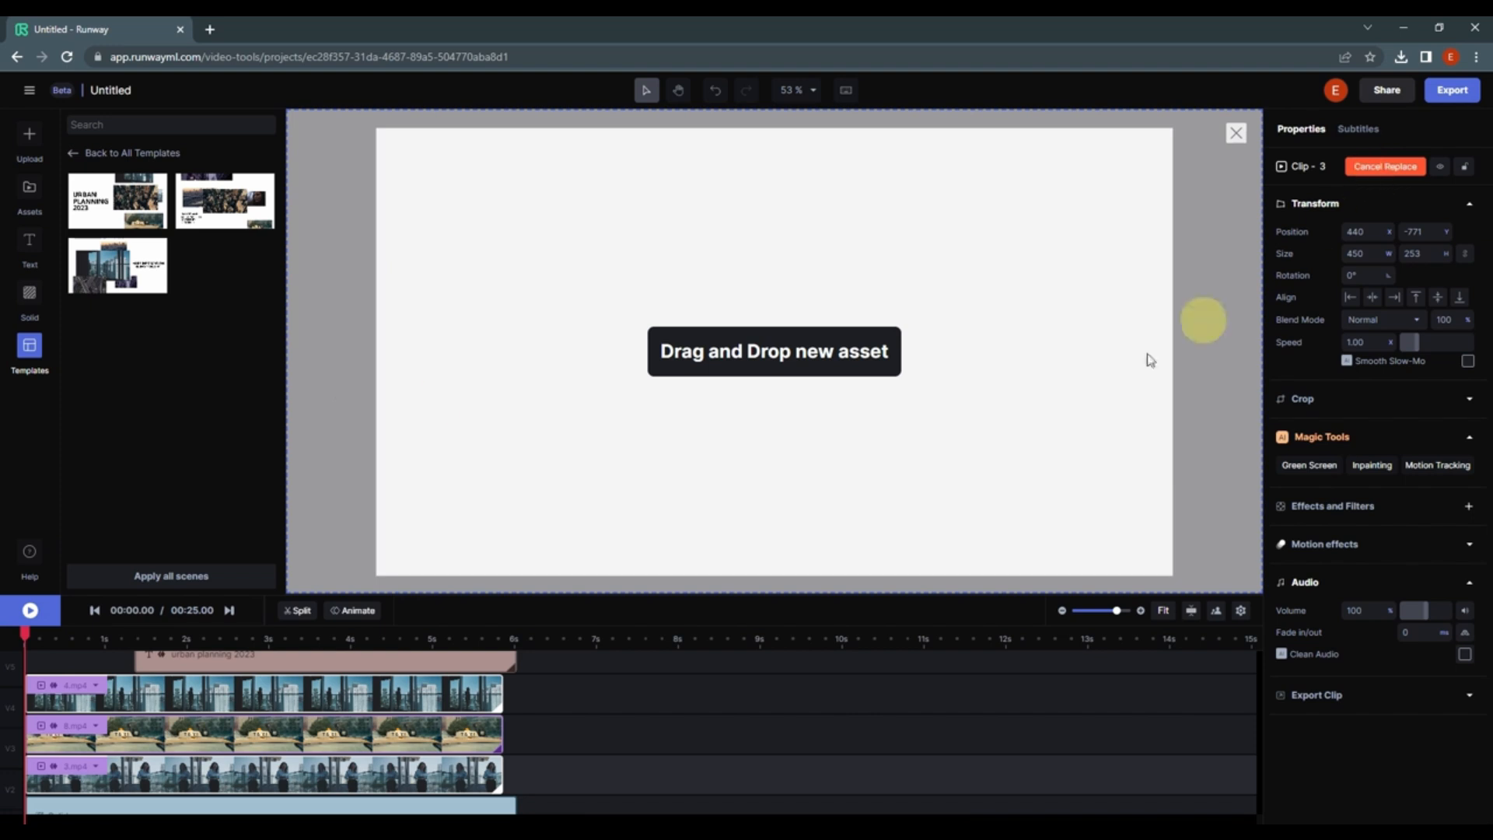
click(29, 204)
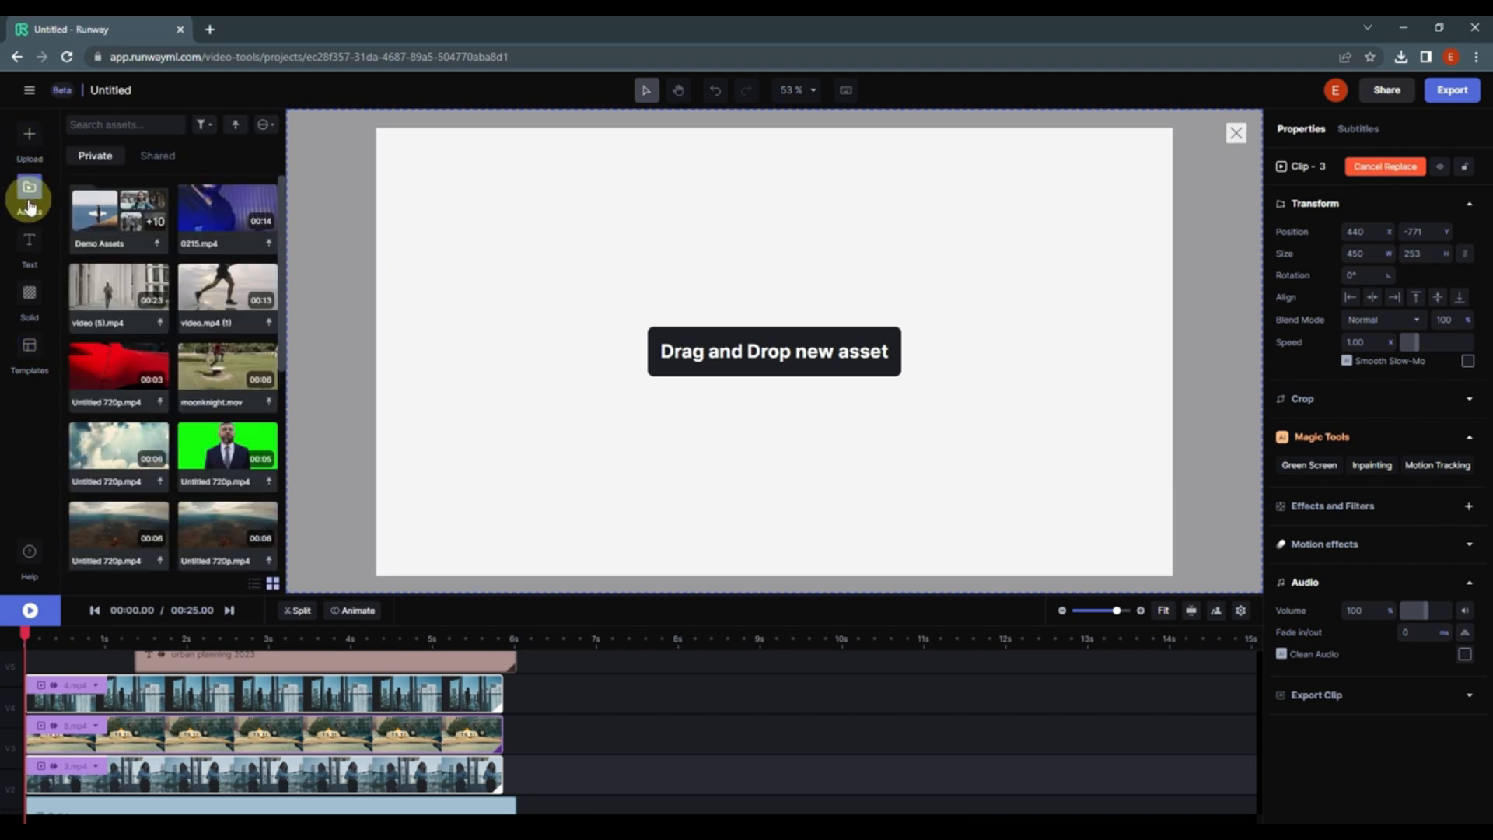
drag(91, 294, 759, 337)
drag(41, 640, 134, 639)
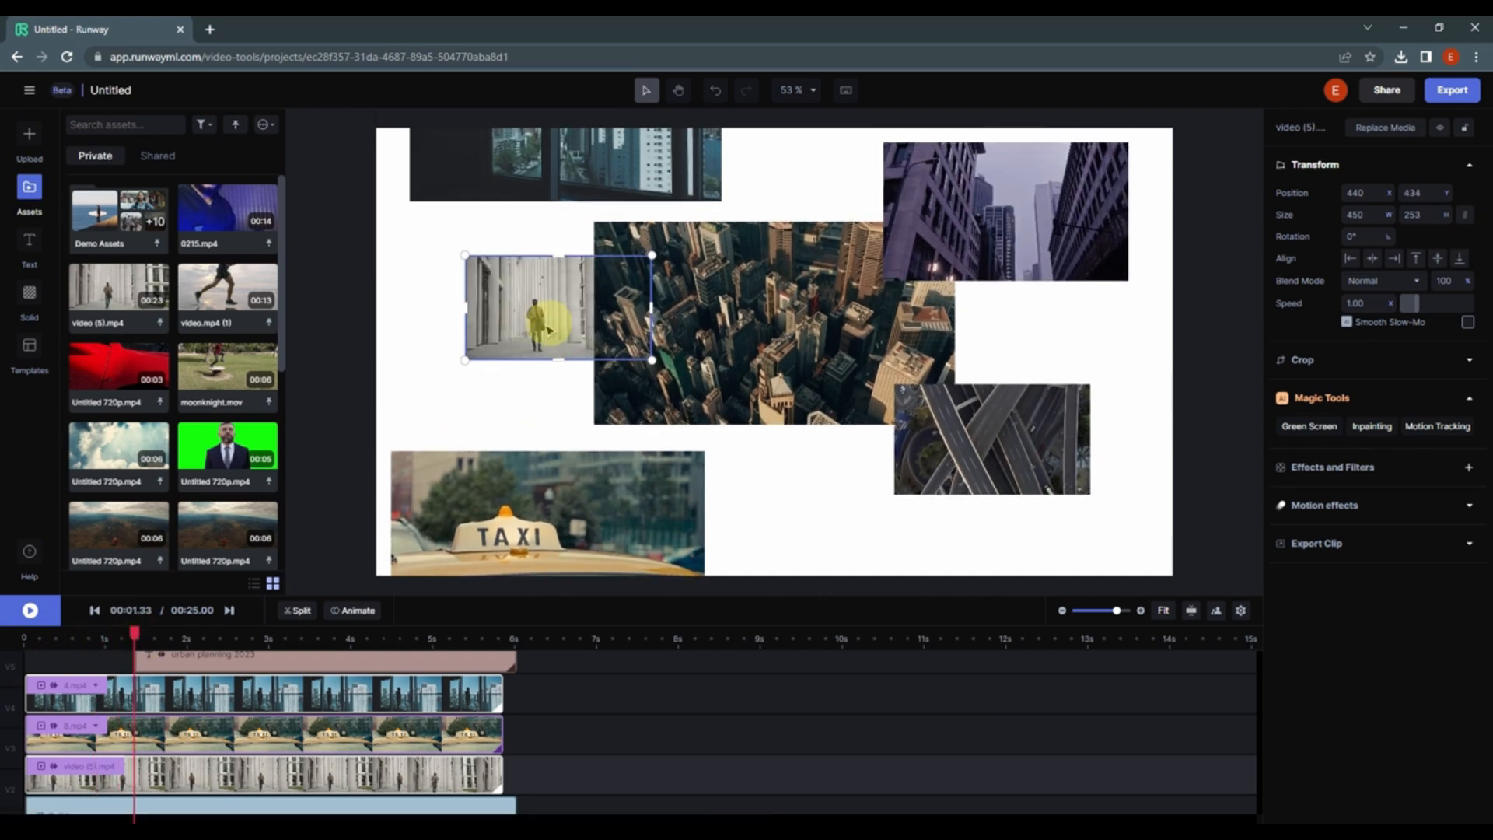
- Replace the taxi clip on track V3 with the 3-second red Untitled 720p.mp4 asset
click(324, 725)
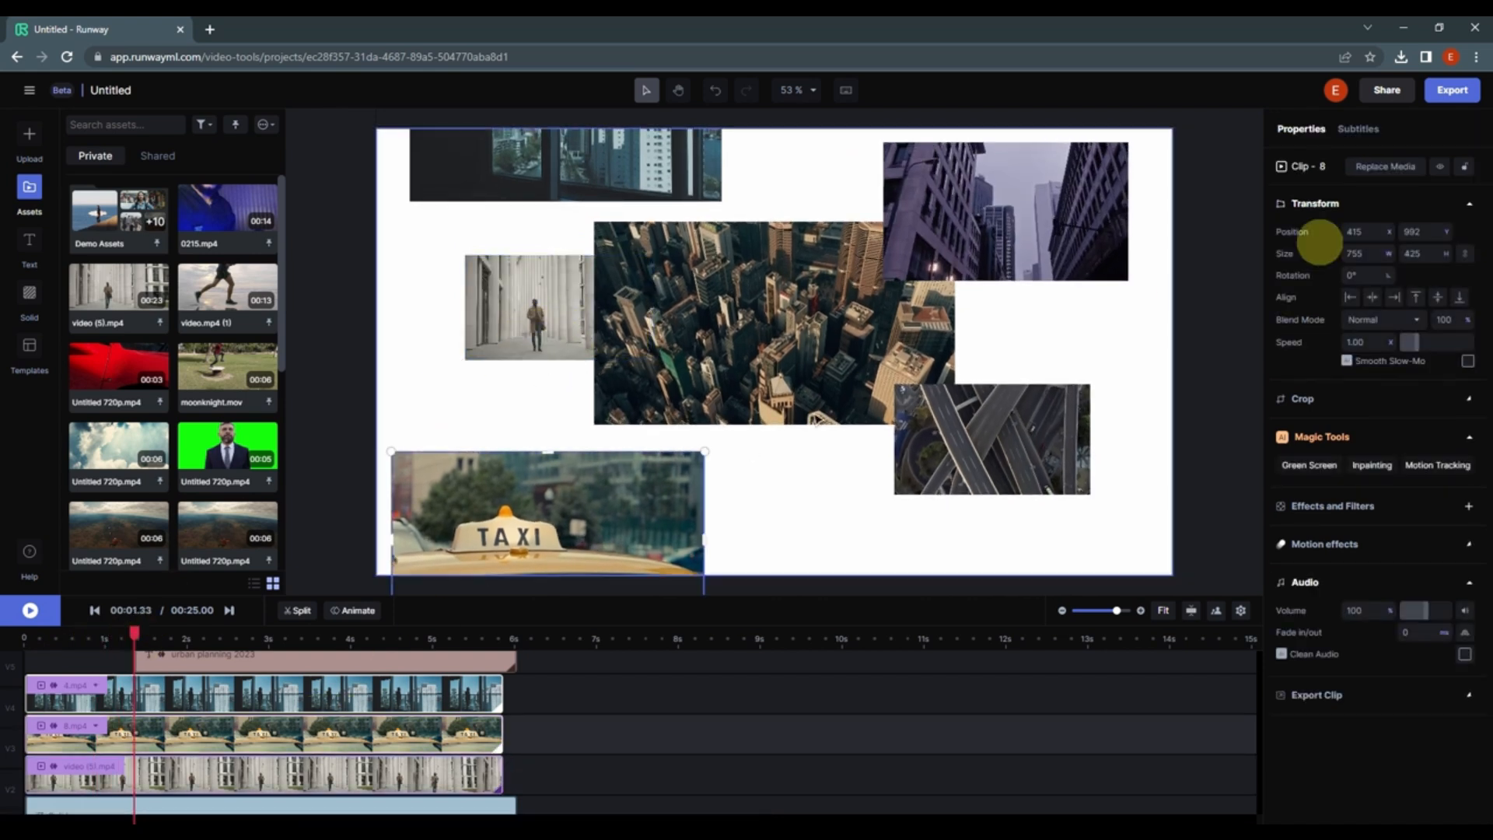
click(1399, 166)
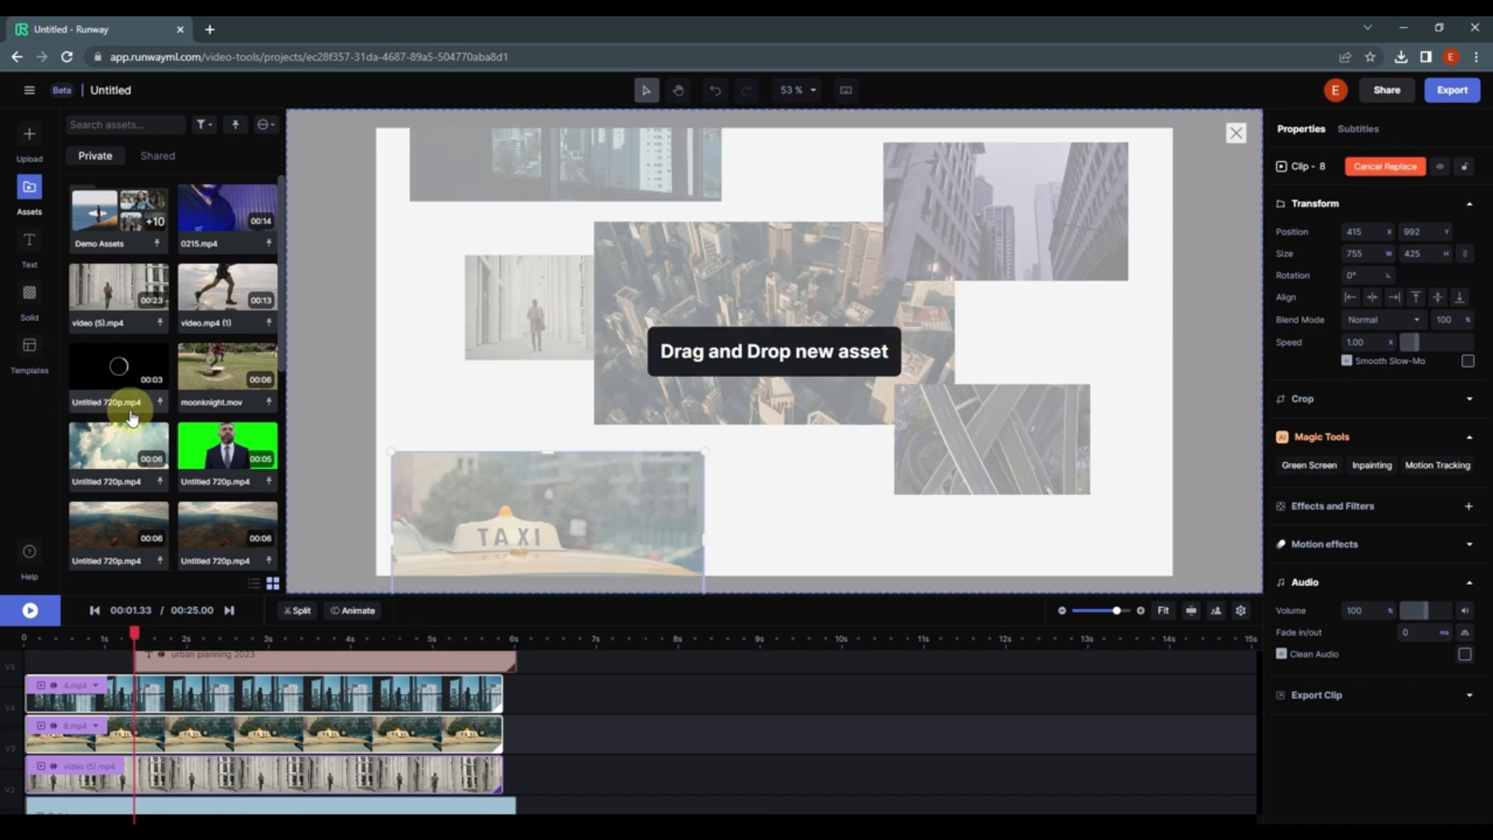
drag(106, 383, 739, 360)
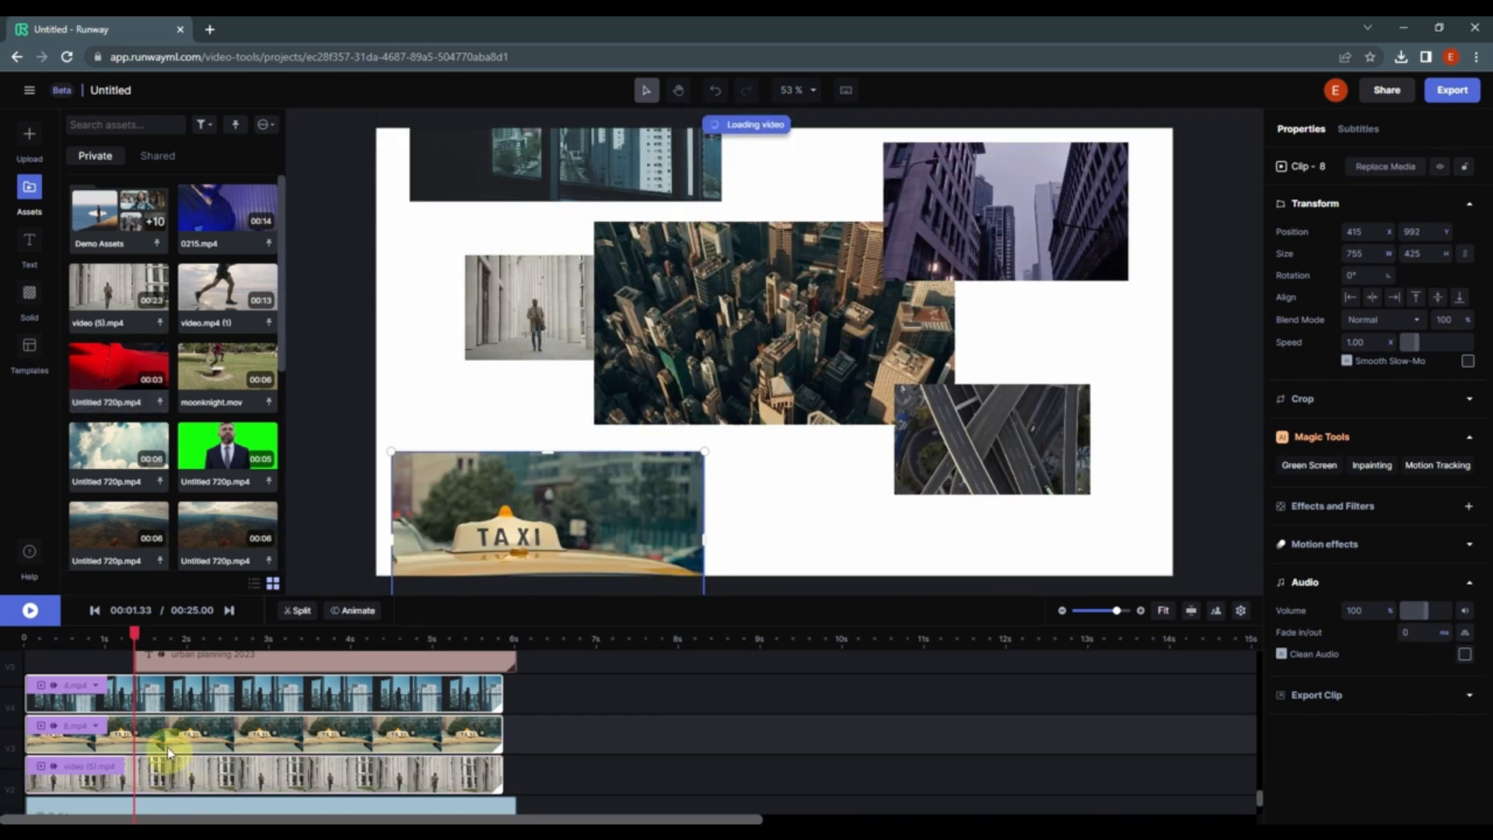
- Try to replace the 4.mp4 clip on track V4 with a private asset
click(177, 704)
click(1379, 166)
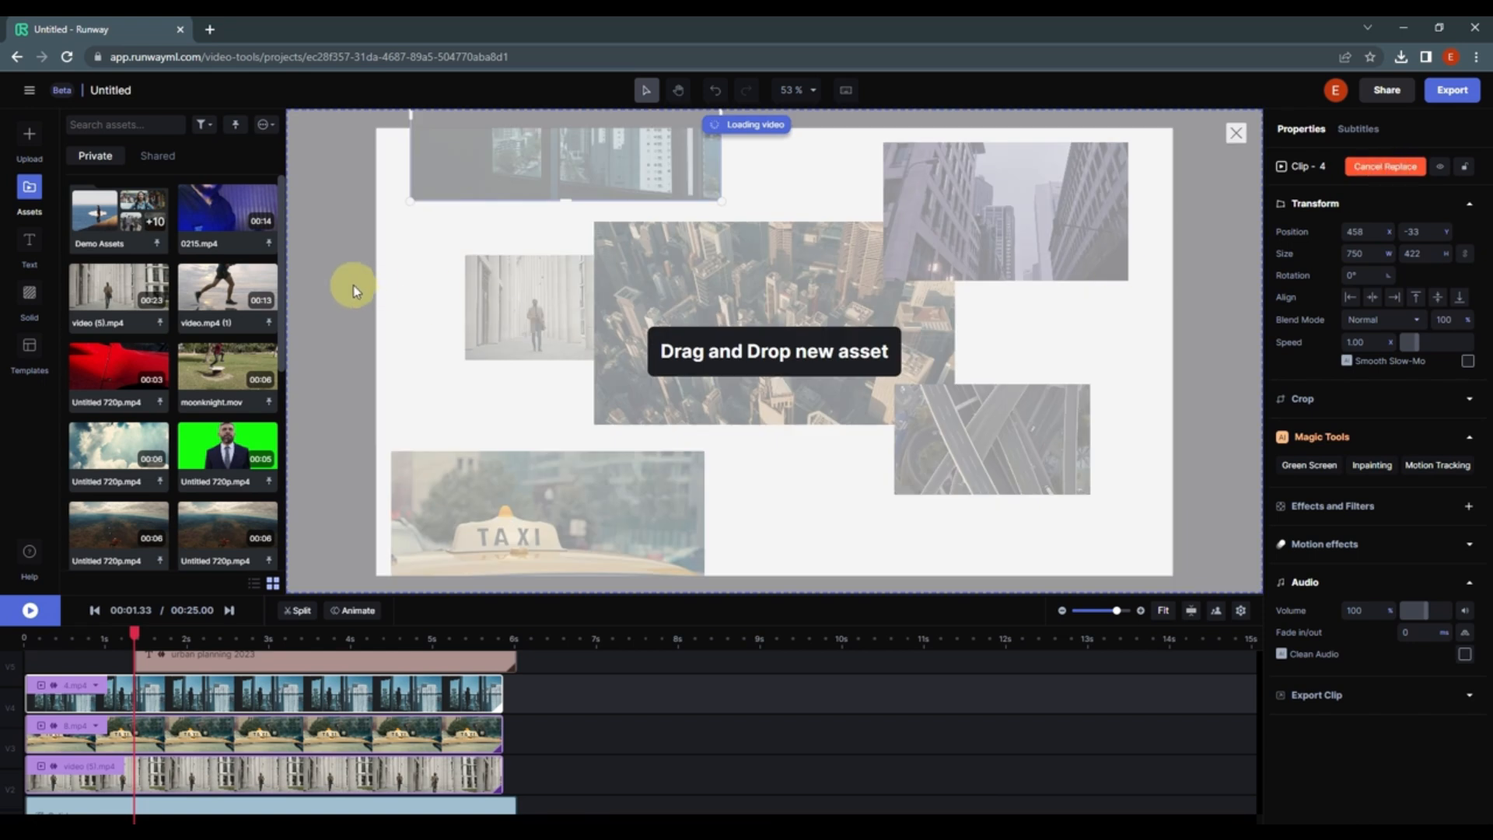
scroll(225, 435, down, 2)
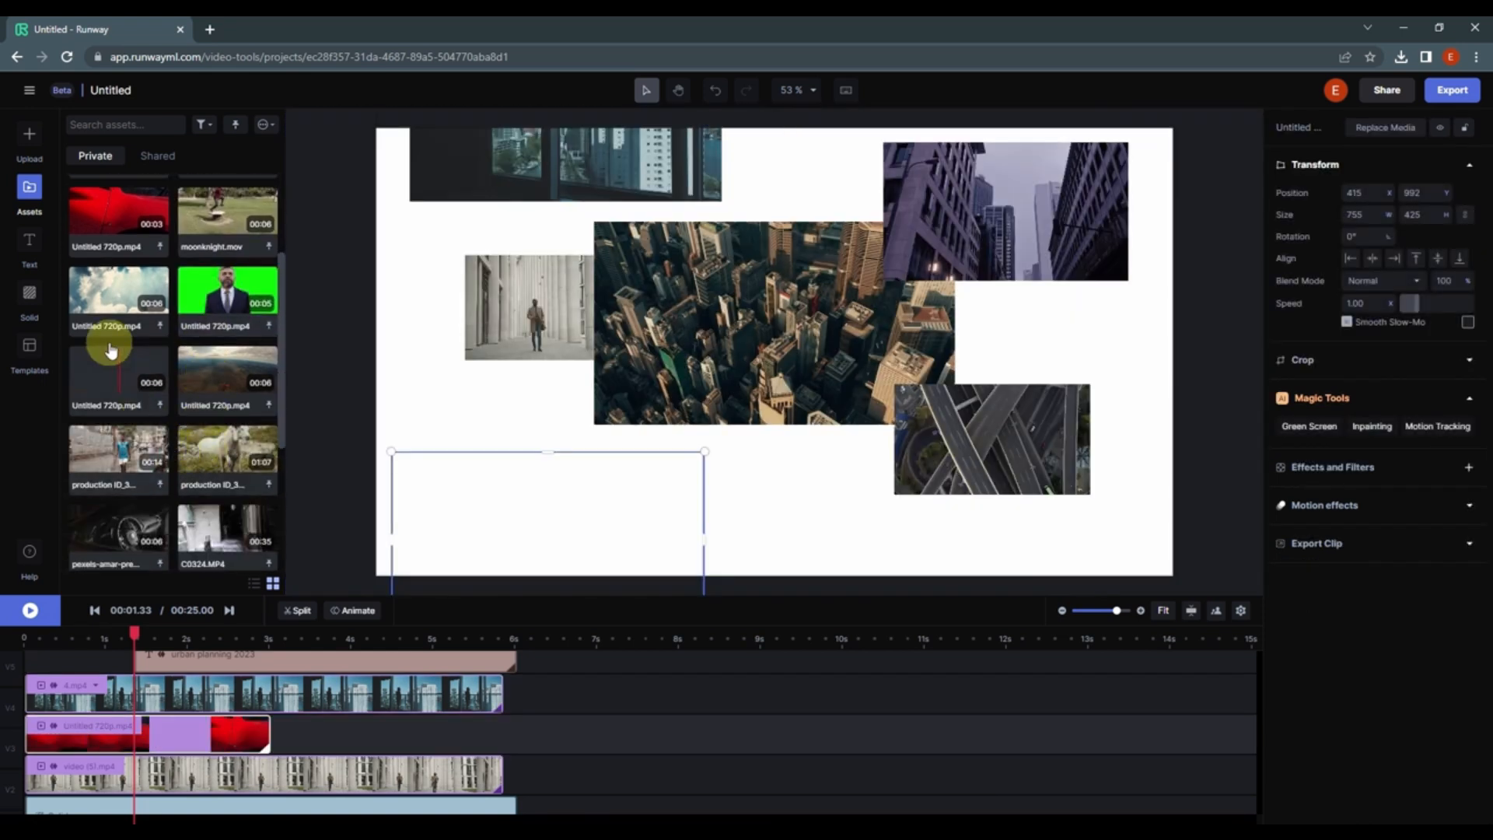
drag(117, 366, 34, 395)
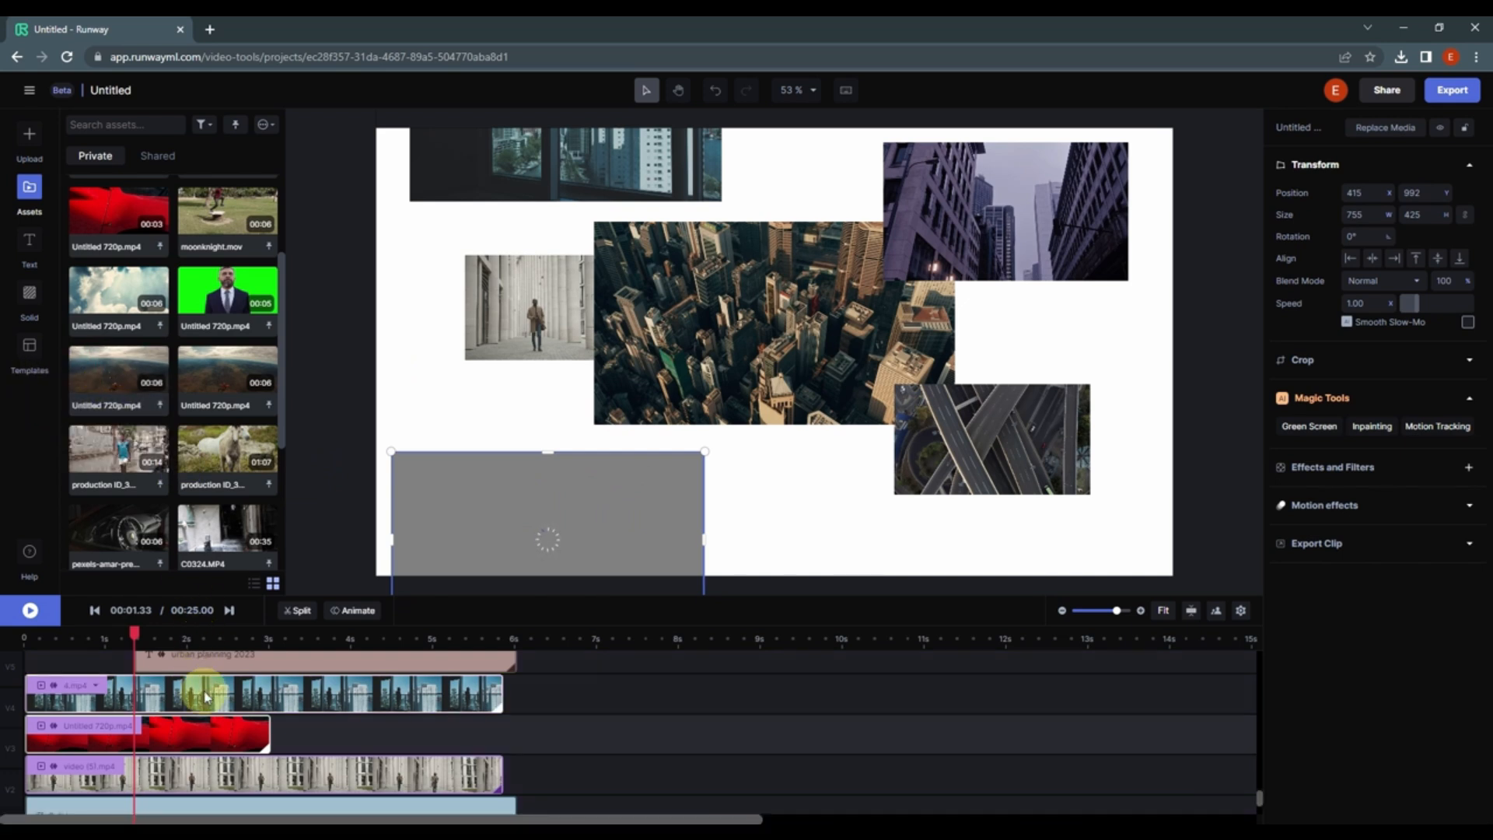
- Replace the 4.mp4 clip on track V4 with production ID_3723875.mp4, the V6 clip with video.mp4 (1), and the V8 clip with video (9).mp4
click(205, 692)
click(1403, 167)
drag(117, 372, 759, 338)
scroll(254, 760, up, 3)
click(232, 700)
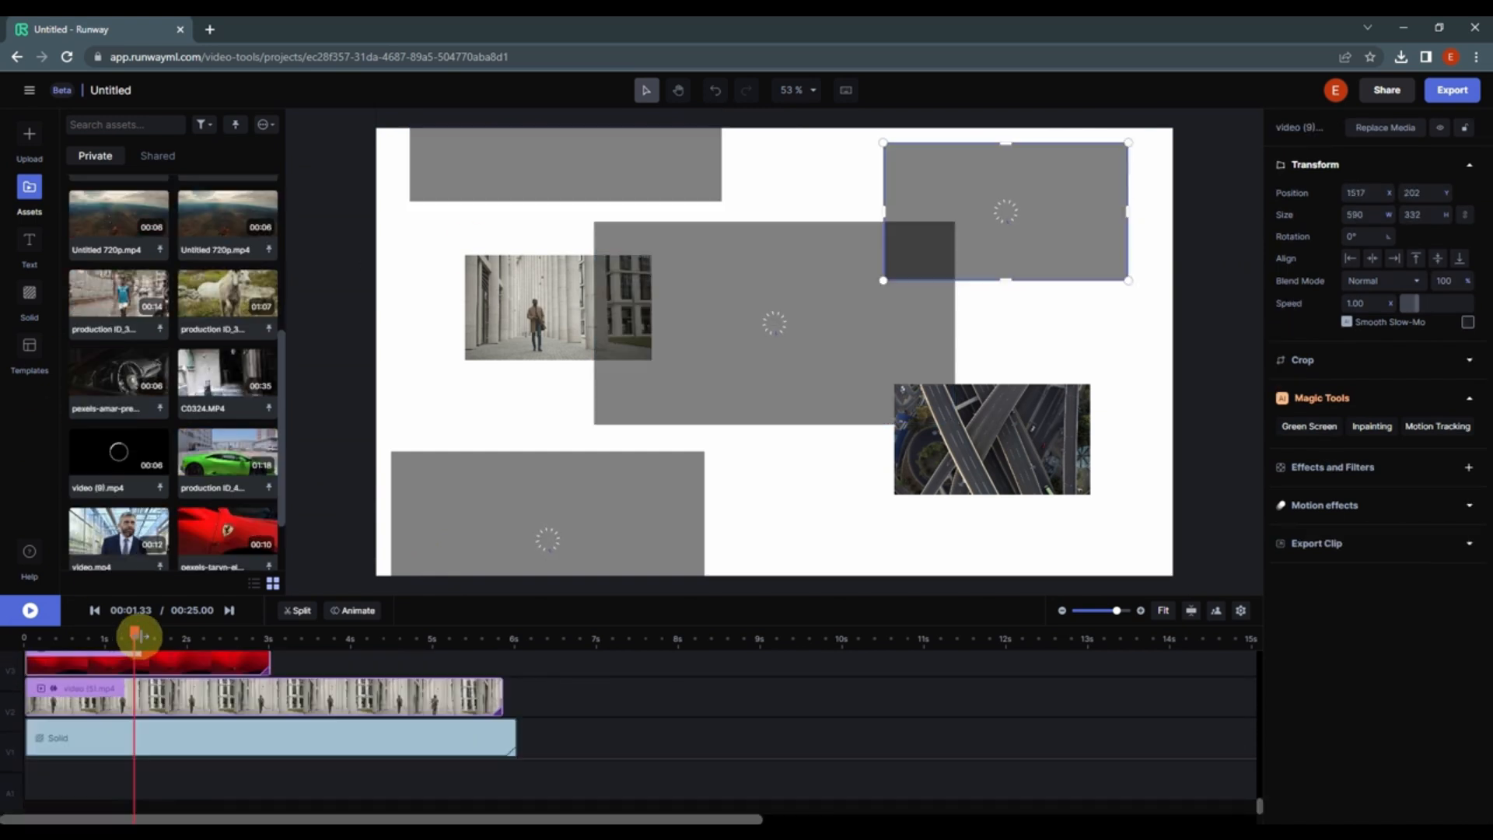
- Move the playhead to 0.87 s and delete the empty tracks from the timeline
drag(135, 635, 97, 634)
scroll(147, 739, up, 6)
scroll(150, 756, down, 3)
scroll(150, 756, up, 4)
right_click(650, 690)
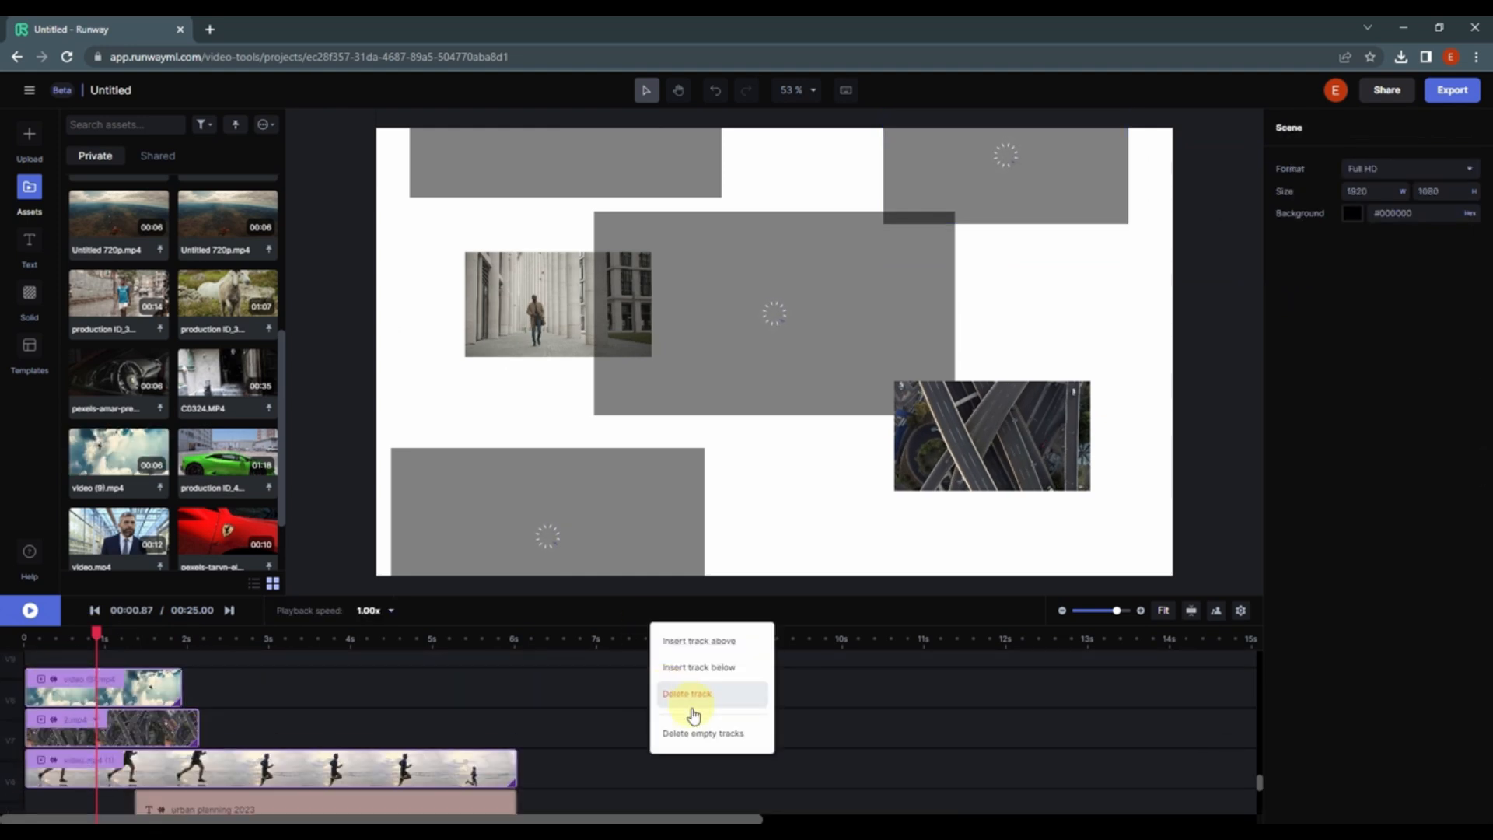
click(692, 734)
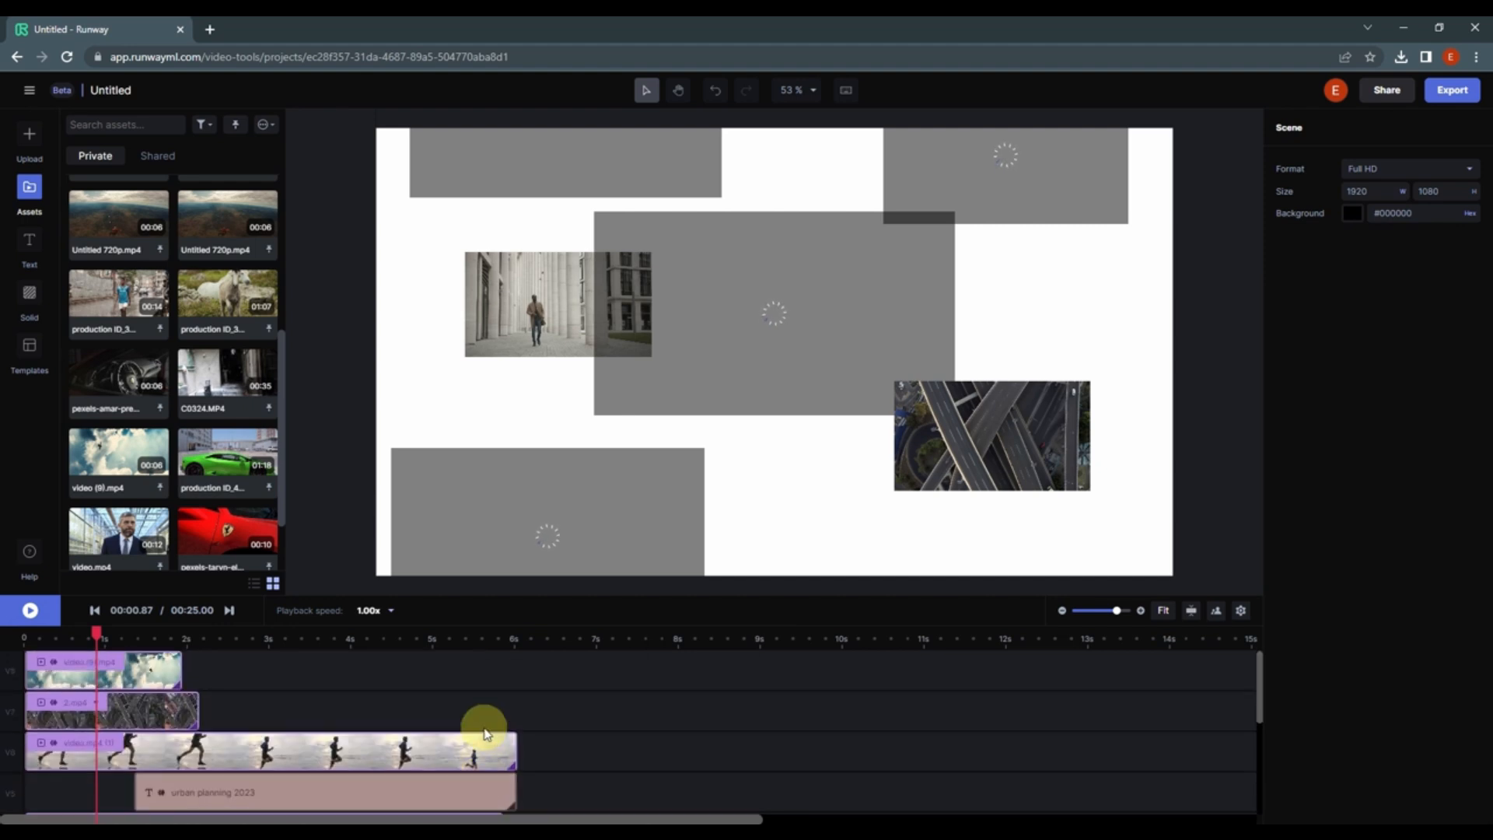
- At 3.08 s, replace the urban planning 2023 title with the channel owner's full name followed by "Official" and centre-align the text
click(1162, 612)
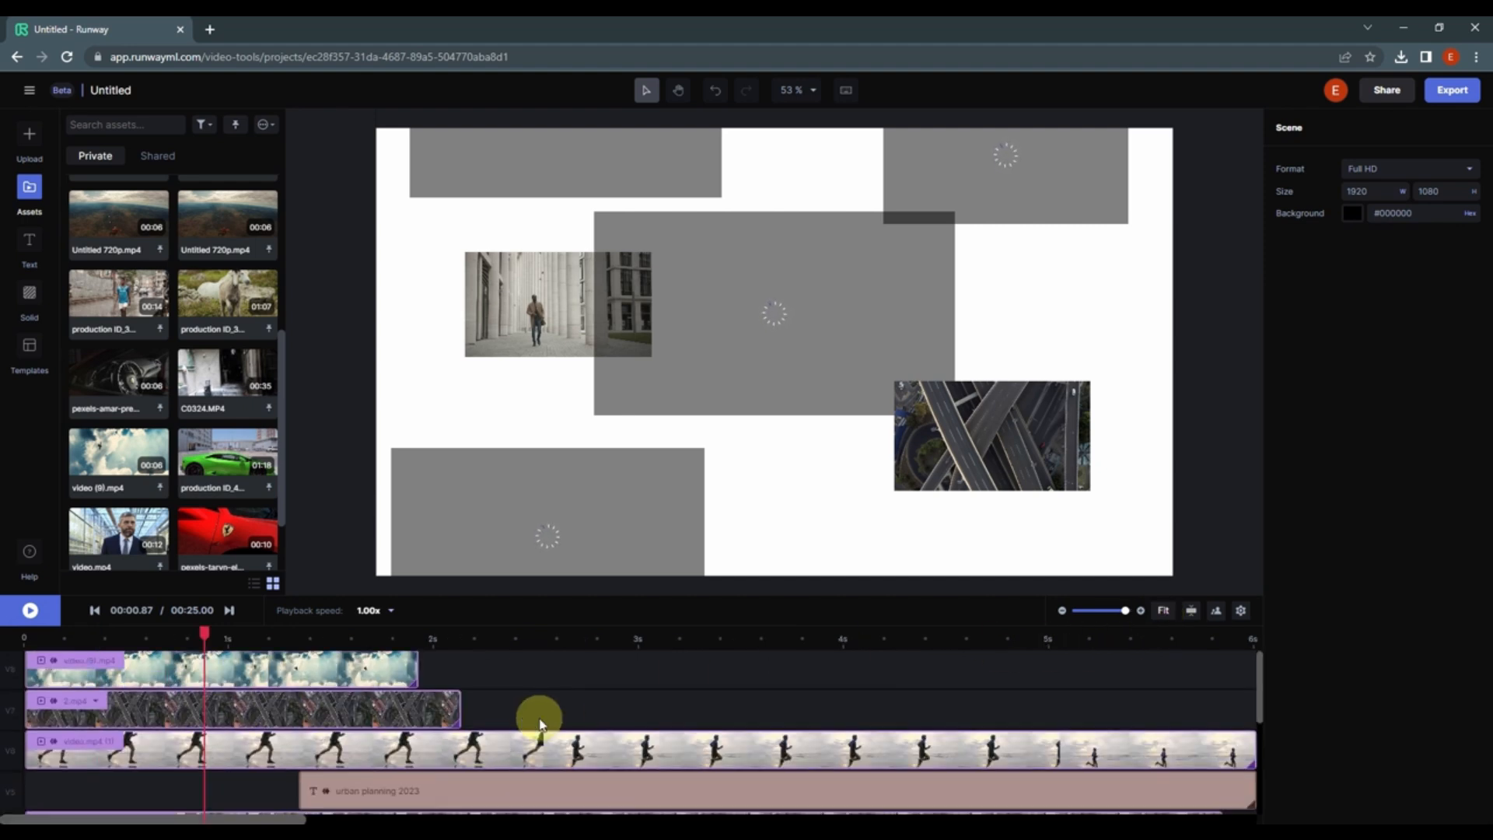
scroll(542, 723, down, 3)
scroll(413, 670, up, 4)
click(658, 639)
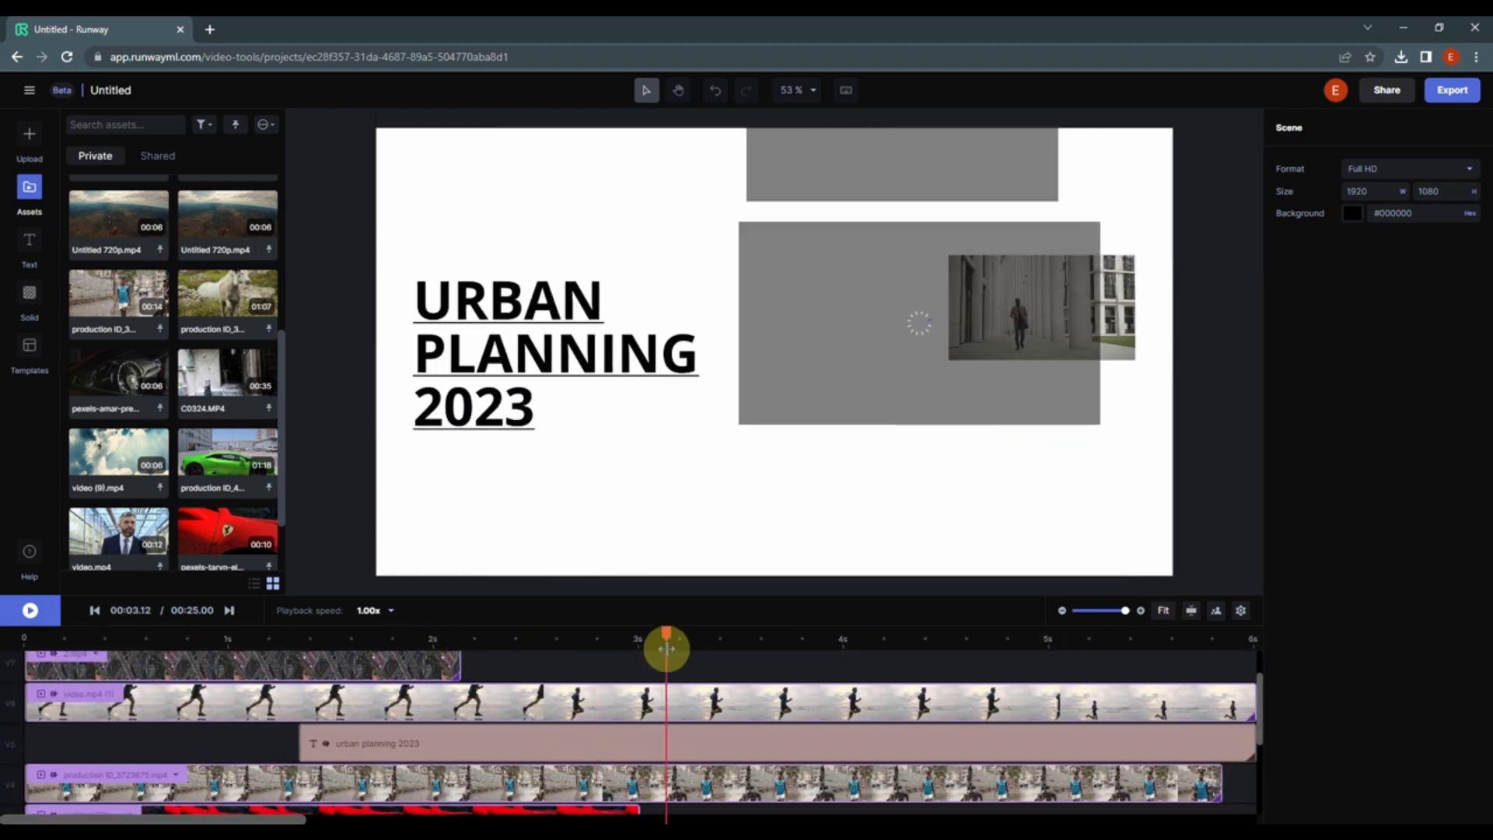
click(557, 740)
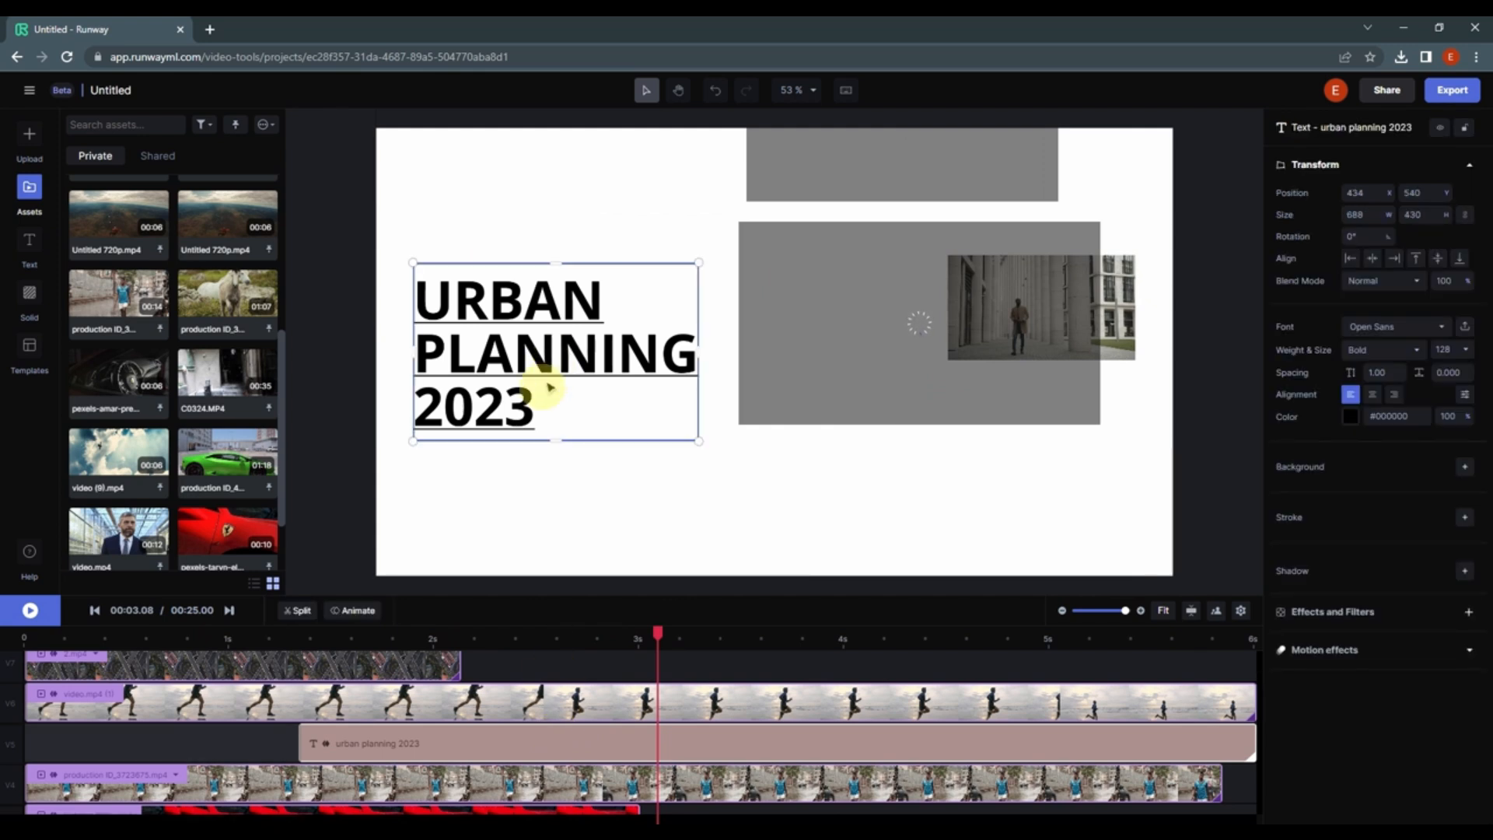
double_click(536, 413)
key(ctrl+a)
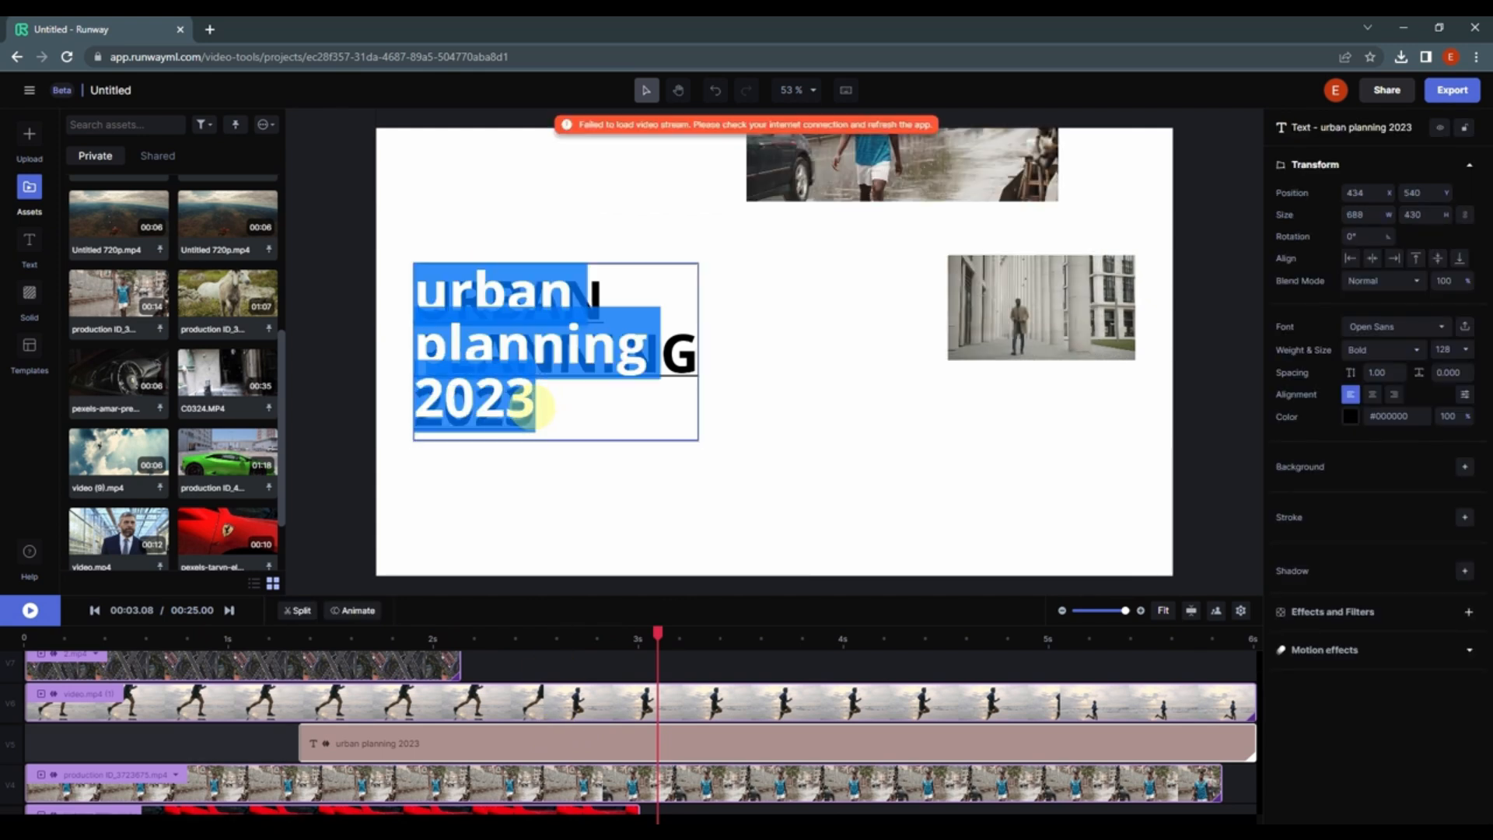
text(Faizan Amjed)
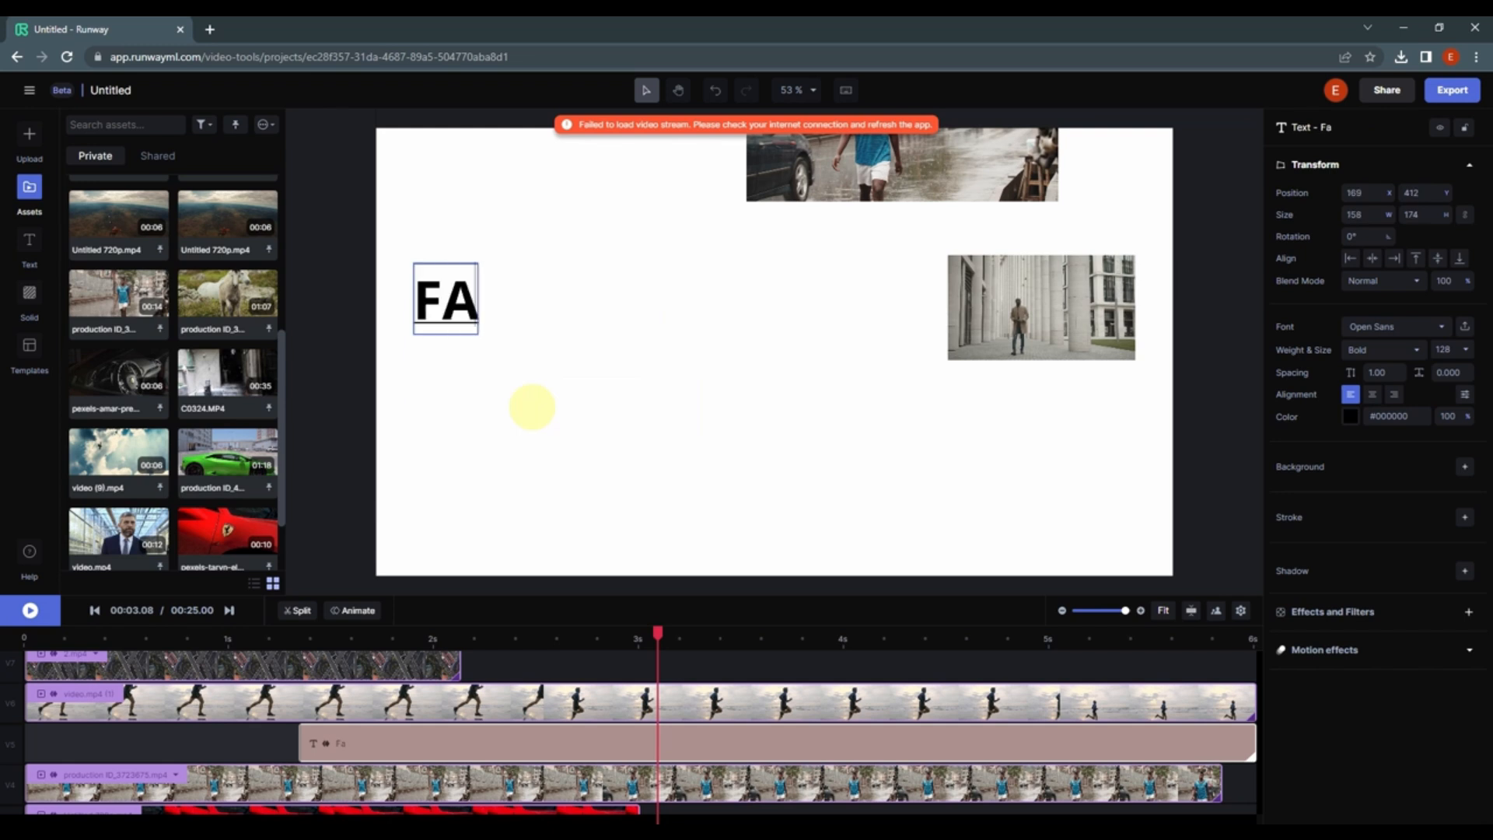
text( Official)
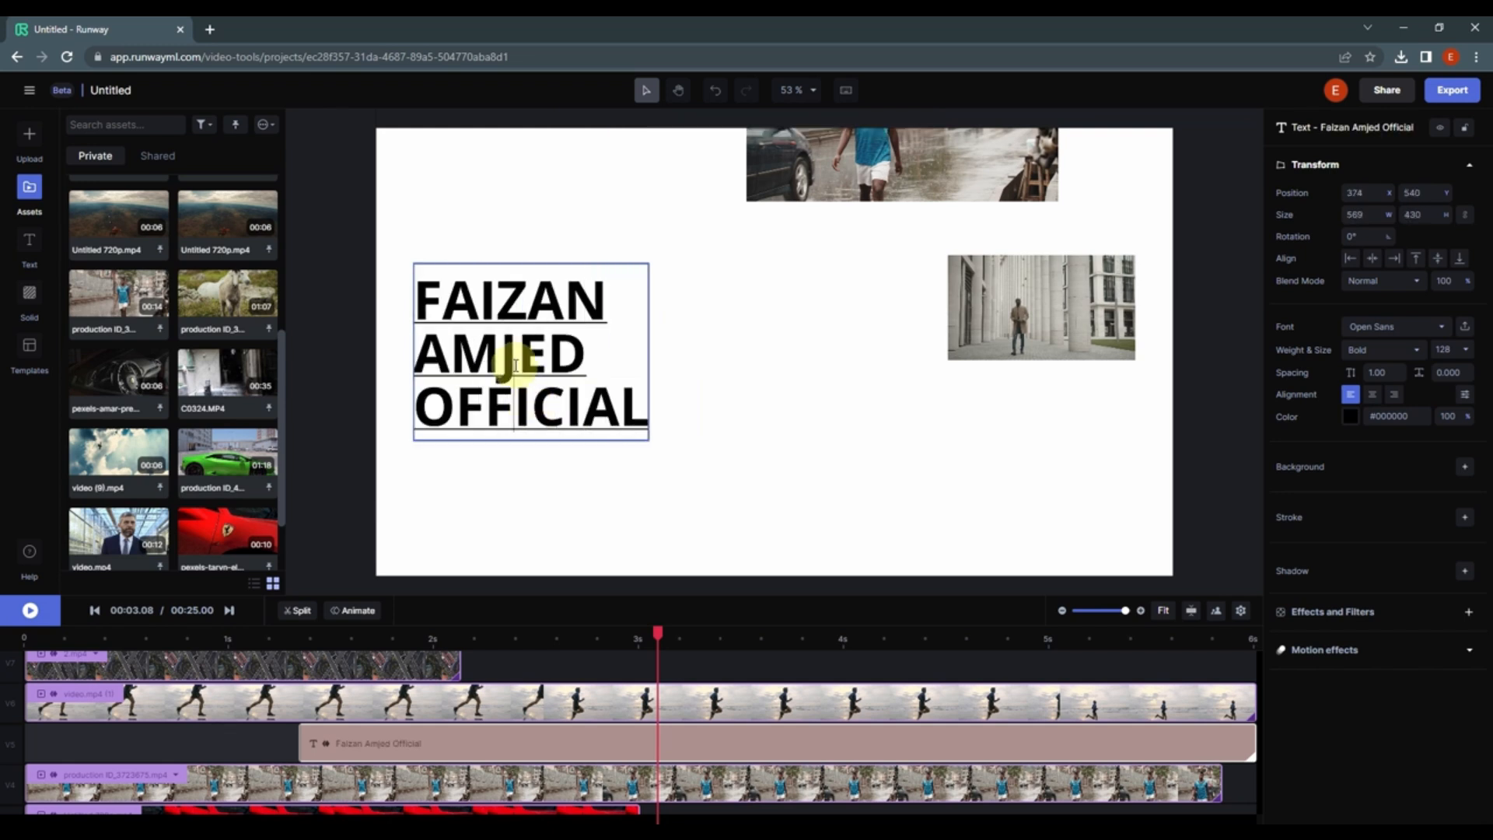
key(ctrl+a)
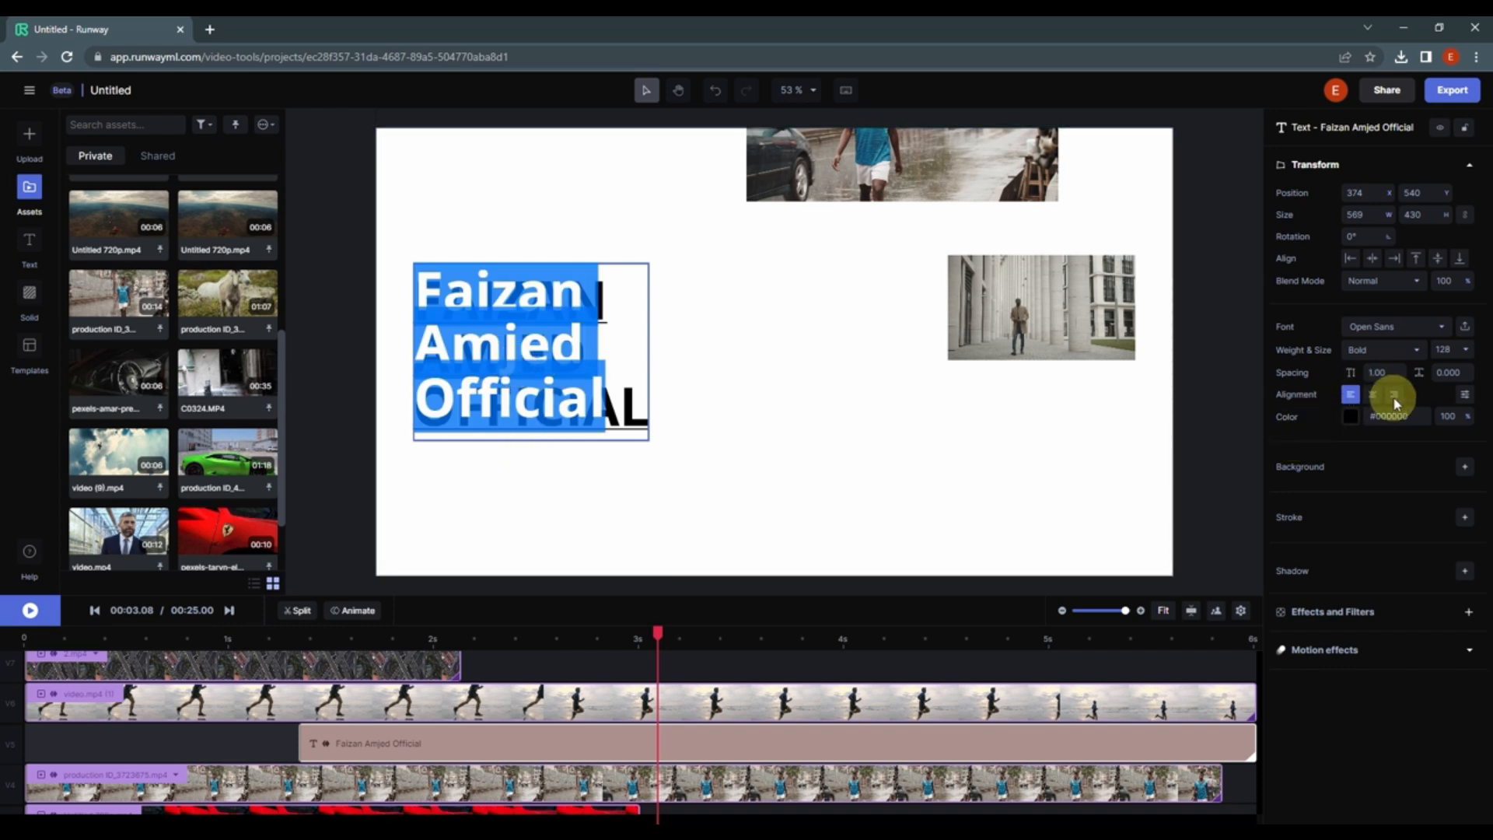
click(1373, 394)
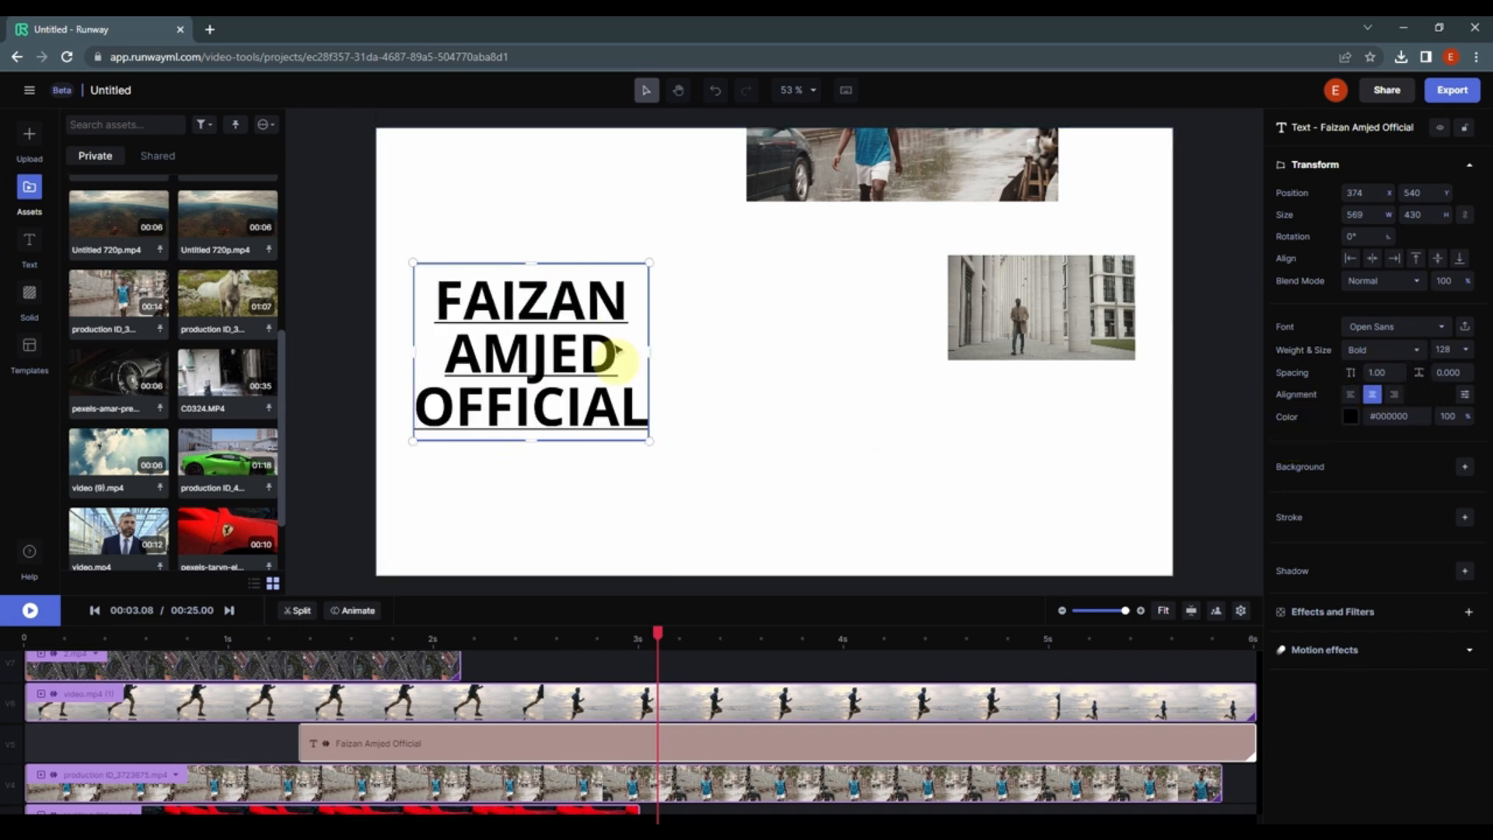
- At 1.25 s, replace the 2.mp4 highway clip on track V7 with the 6-second pexels wheel asset, and scrub through the scene back to 0 s
drag(657, 633, 282, 647)
click(1037, 453)
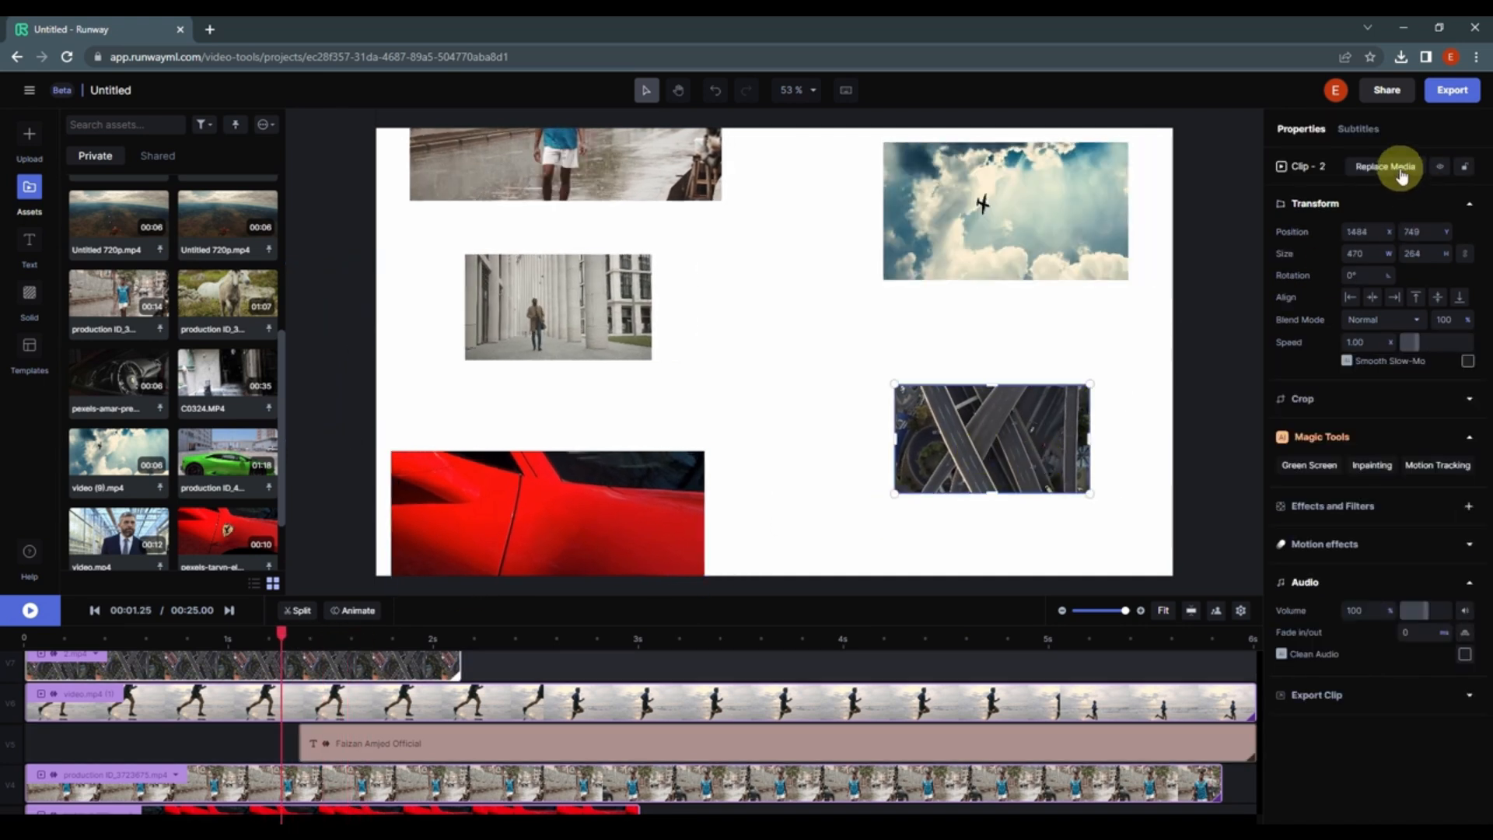
click(1400, 168)
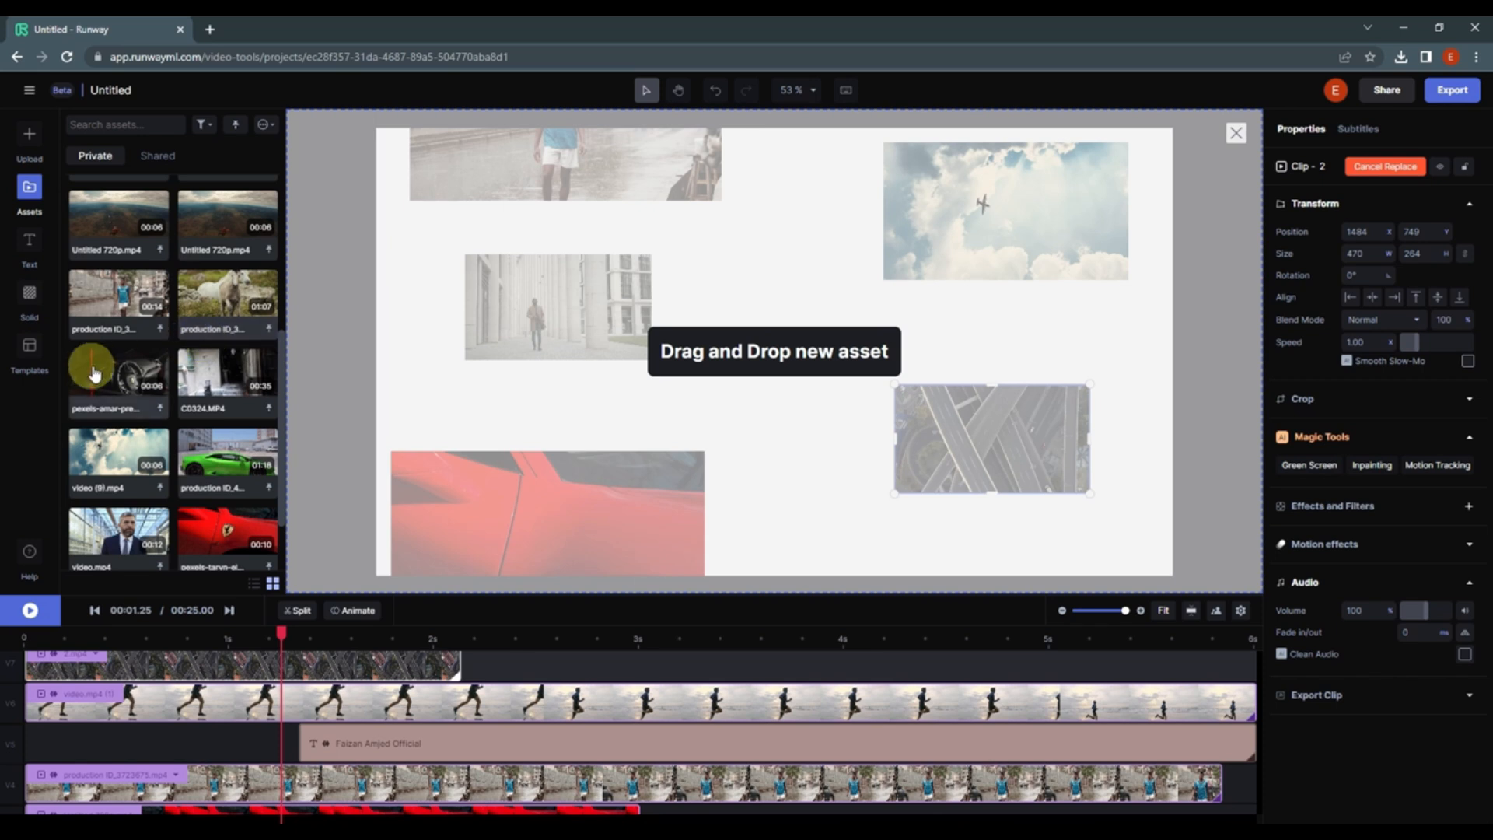
drag(119, 377, 760, 377)
drag(658, 370, 661, 372)
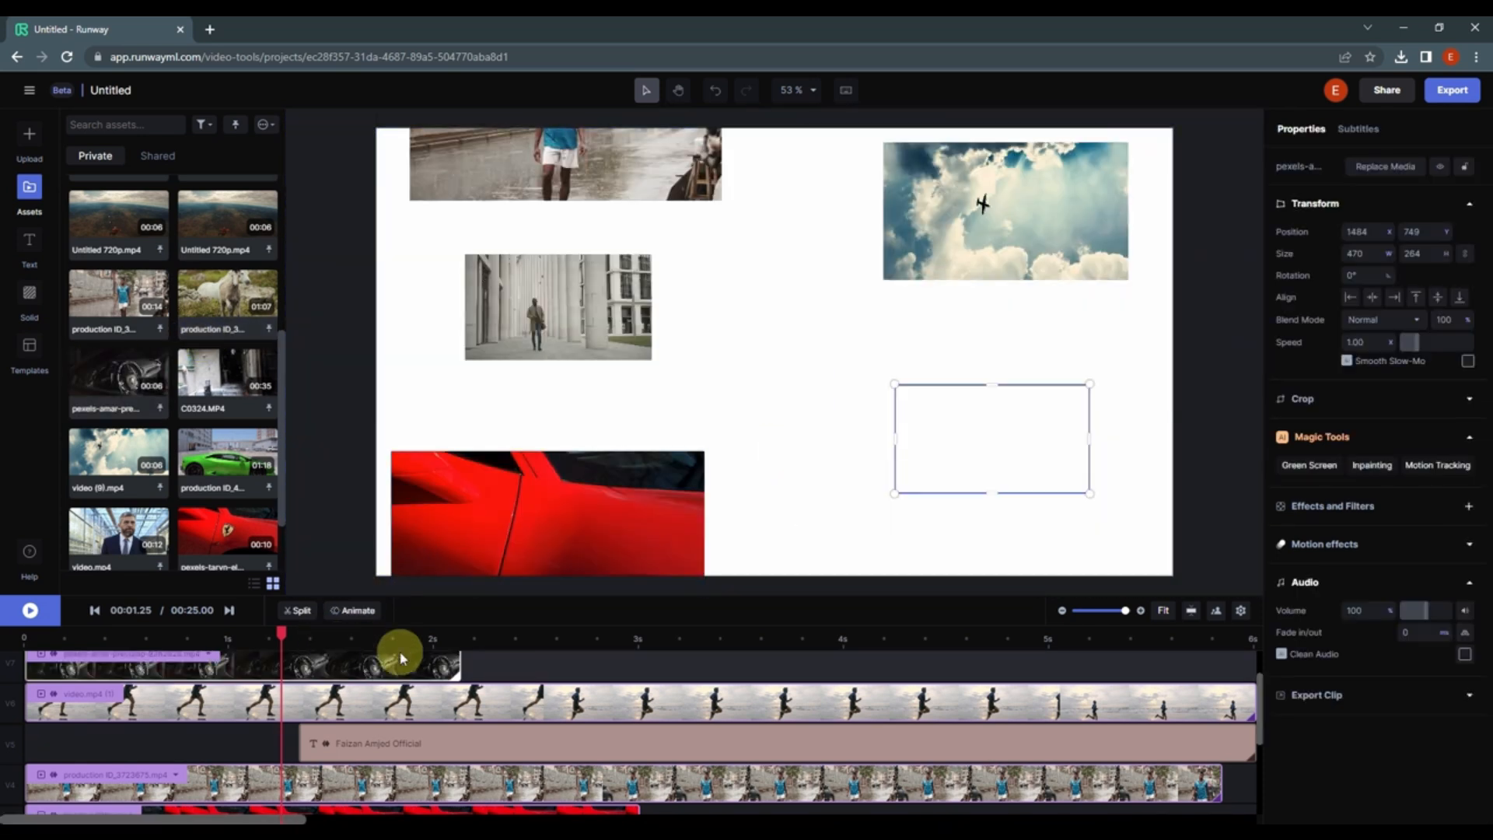
drag(293, 637, 1221, 705)
drag(1098, 705, 20, 666)
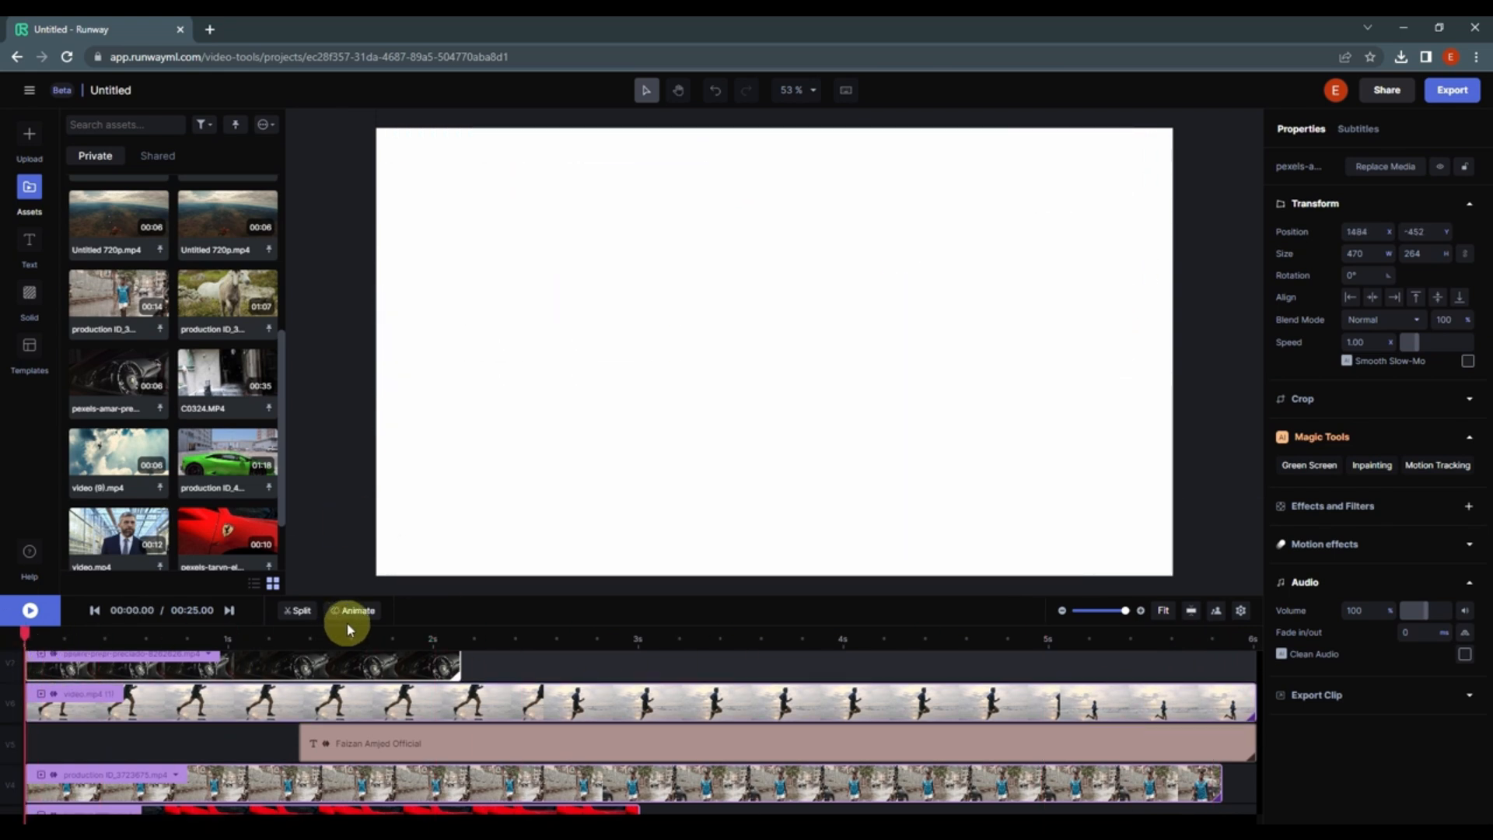